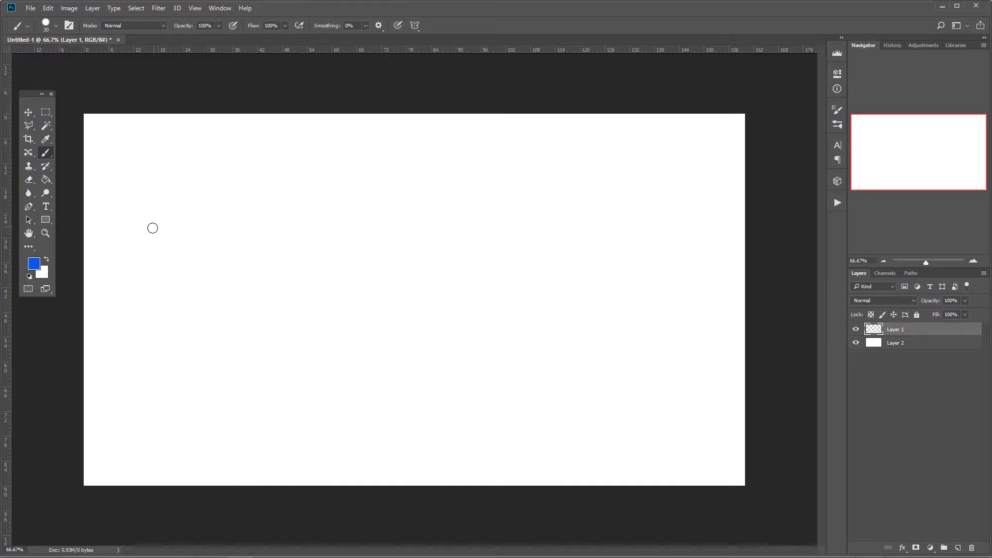
- Undo an unsmoothed wavy stroke, raise smoothing to 100%, and paint a smoothed blue stroke
mouse_move(142, 251)
mouse_down()
mouse_move(257, 177)
mouse_move(368, 217)
mouse_move(310, 348)
mouse_move(548, 318)
mouse_move(621, 350)
mouse_up()
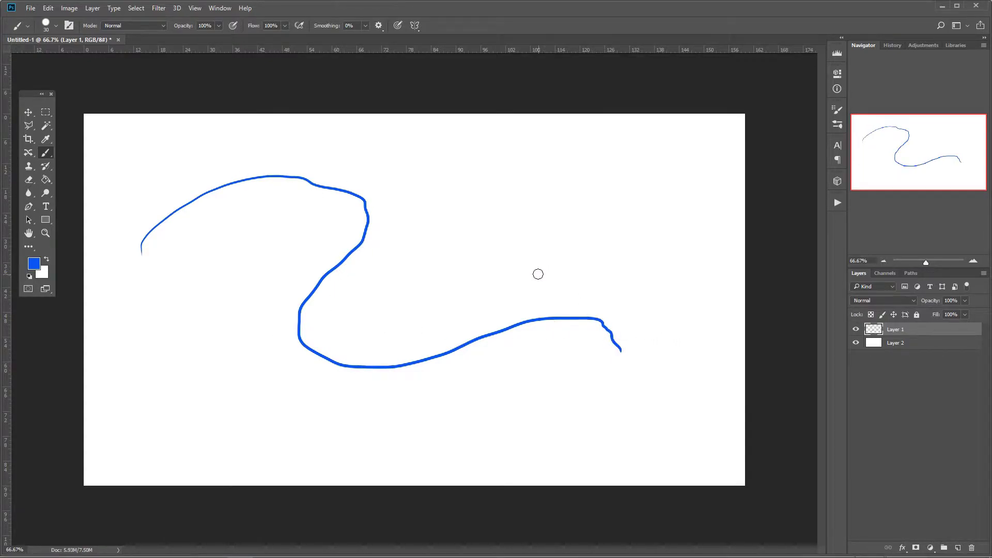
key(ctrl+z)
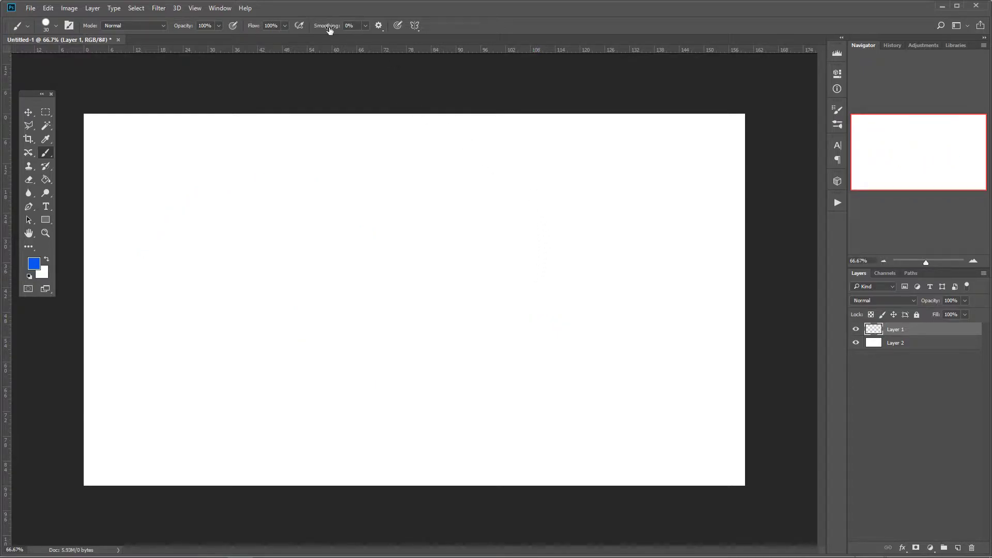
drag(323, 26, 455, 28)
mouse_move(143, 266)
mouse_down()
mouse_move(181, 224)
mouse_move(299, 209)
mouse_move(290, 271)
mouse_move(199, 370)
mouse_move(361, 399)
mouse_move(586, 294)
mouse_move(602, 339)
mouse_move(434, 400)
mouse_move(410, 421)
mouse_up()
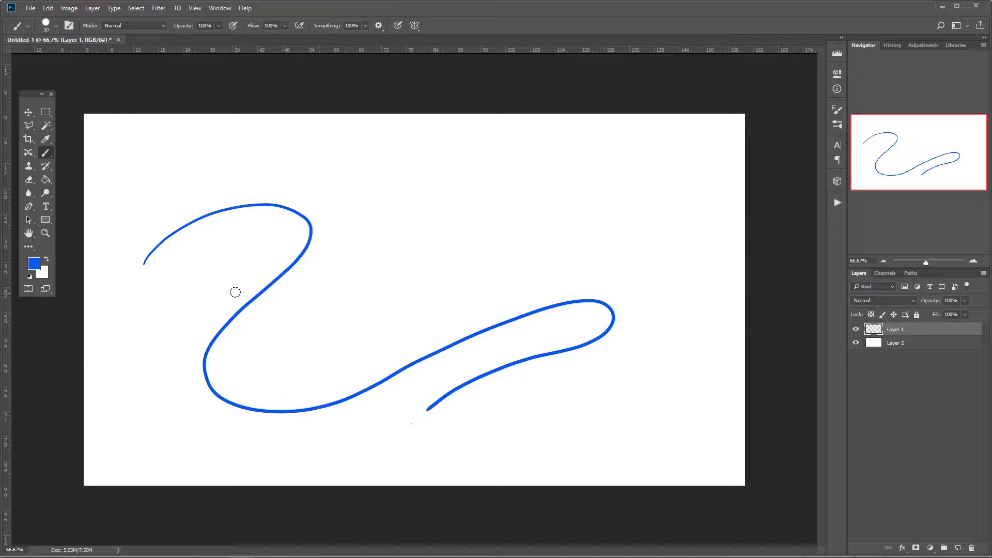
key(ctrl+z)
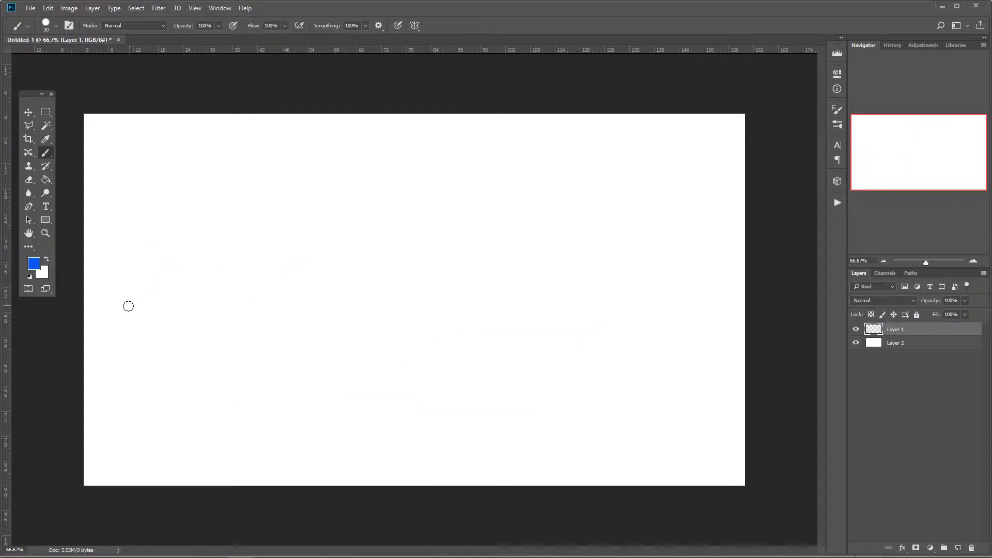
mouse_move(124, 304)
mouse_down()
mouse_move(141, 223)
mouse_move(244, 191)
mouse_move(295, 232)
mouse_move(198, 363)
mouse_move(299, 403)
mouse_move(469, 343)
mouse_move(553, 219)
mouse_move(465, 230)
mouse_move(352, 323)
mouse_move(365, 226)
mouse_move(556, 162)
mouse_move(597, 259)
mouse_up()
key(ctrl+z)
mouse_move(144, 302)
mouse_down()
mouse_move(348, 200)
mouse_move(464, 449)
mouse_move(673, 436)
mouse_move(700, 257)
mouse_move(306, 164)
mouse_move(173, 186)
mouse_move(131, 262)
mouse_move(129, 361)
mouse_move(253, 425)
mouse_move(349, 266)
mouse_move(216, 339)
mouse_move(328, 328)
mouse_move(332, 311)
mouse_up()
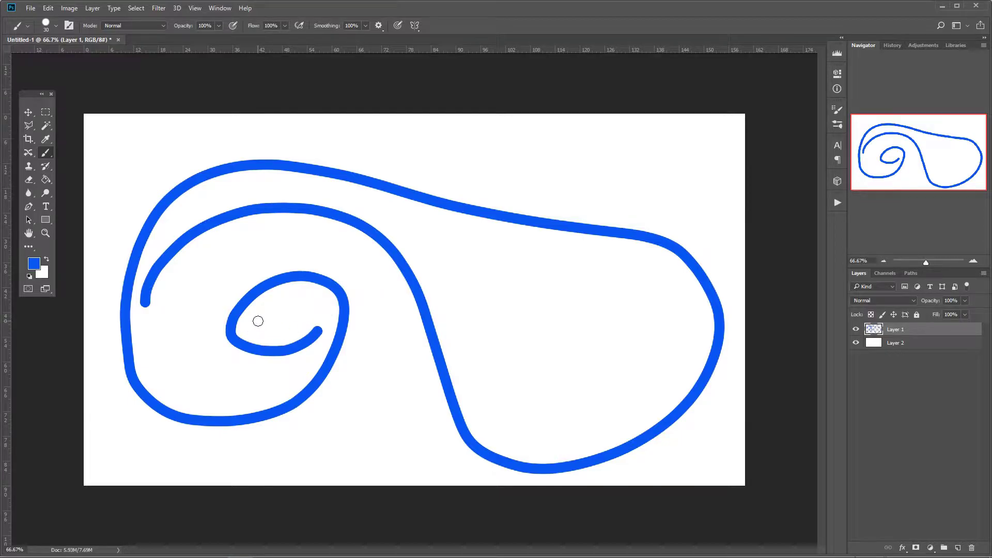
- Undo the looping stroke, drop smoothing to 0%, then paint and undo an unsmoothed stroke
key(ctrl+z)
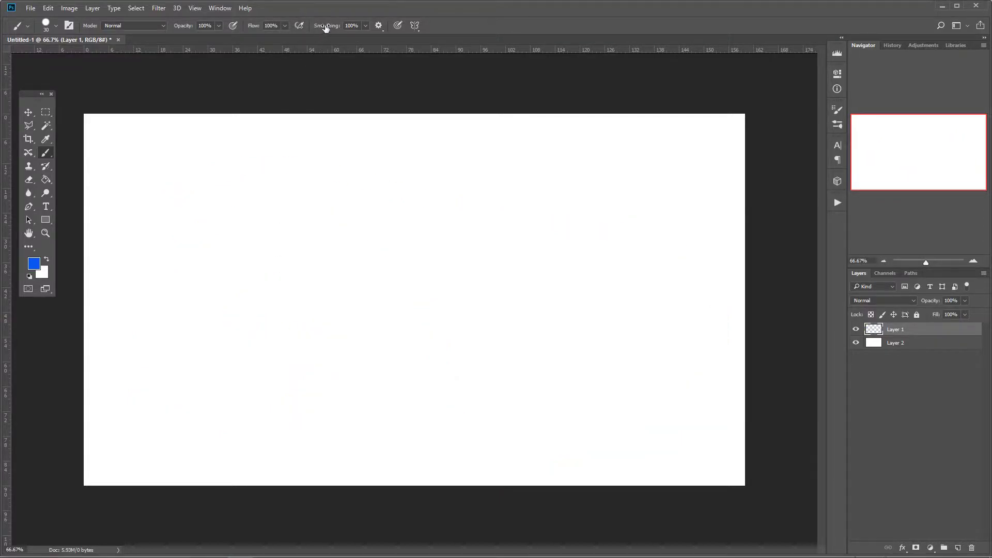
drag(325, 27, 187, 31)
mouse_move(144, 224)
mouse_down()
mouse_move(193, 179)
mouse_move(294, 254)
mouse_move(526, 264)
mouse_move(580, 194)
mouse_move(478, 210)
mouse_move(216, 148)
mouse_move(122, 172)
mouse_move(144, 293)
mouse_move(368, 347)
mouse_move(441, 395)
mouse_move(572, 382)
mouse_move(624, 339)
mouse_up()
key(ctrl+z)
- Bring smoothing back up to 100%, fine-tune the slider, and check Pulled String Mode in Smoothing Options
click(379, 27)
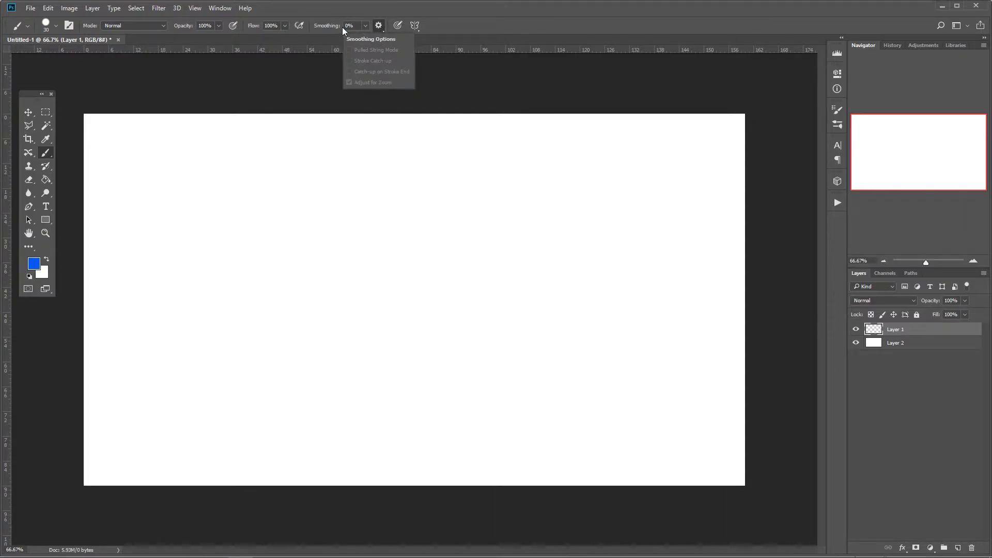
drag(326, 30, 378, 26)
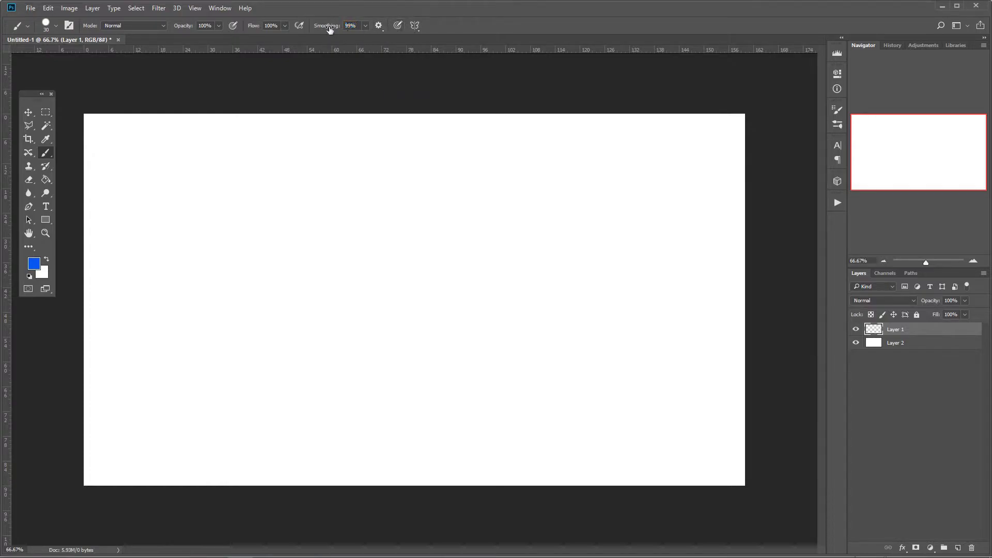
click(365, 29)
drag(368, 38, 342, 29)
click(378, 26)
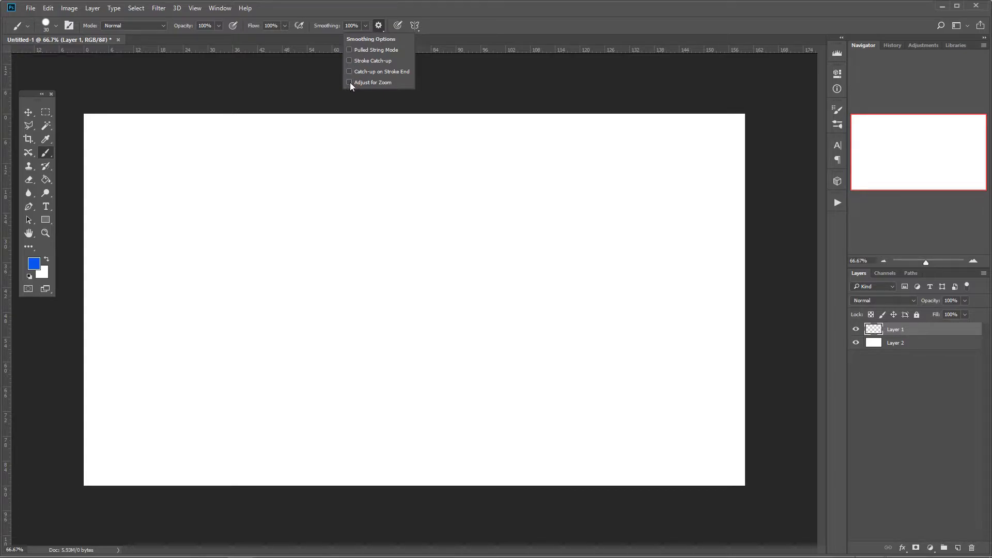
click(350, 49)
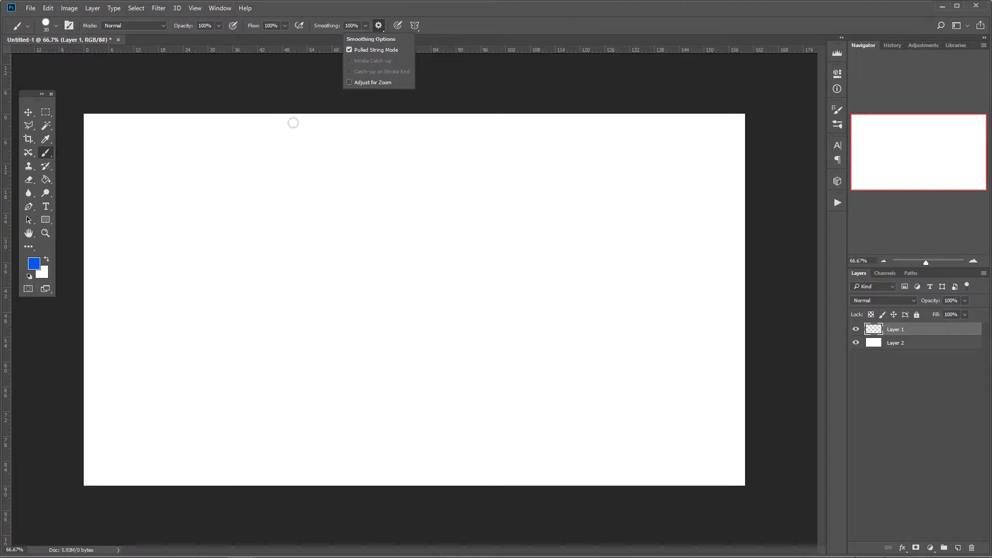
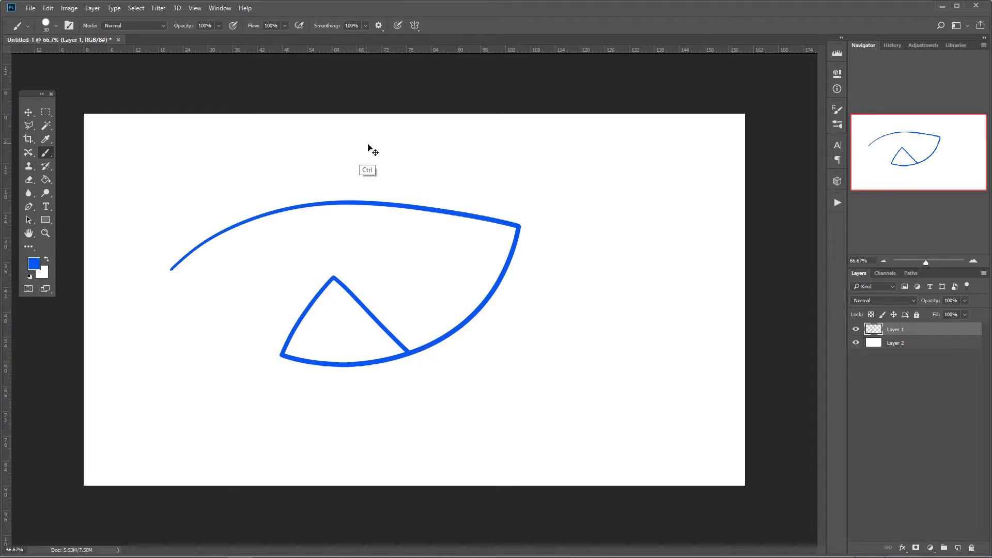
- Undo the drawing, swap Pulled String Mode for Stroke Catch-up smoothing, and paint a long stroke
key(ctrl+z)
click(379, 26)
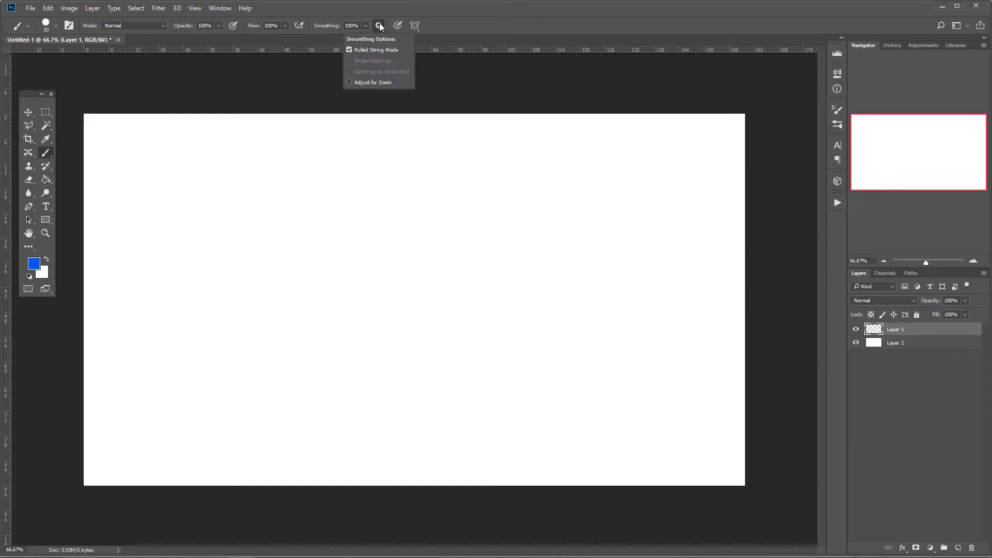
click(349, 49)
click(350, 60)
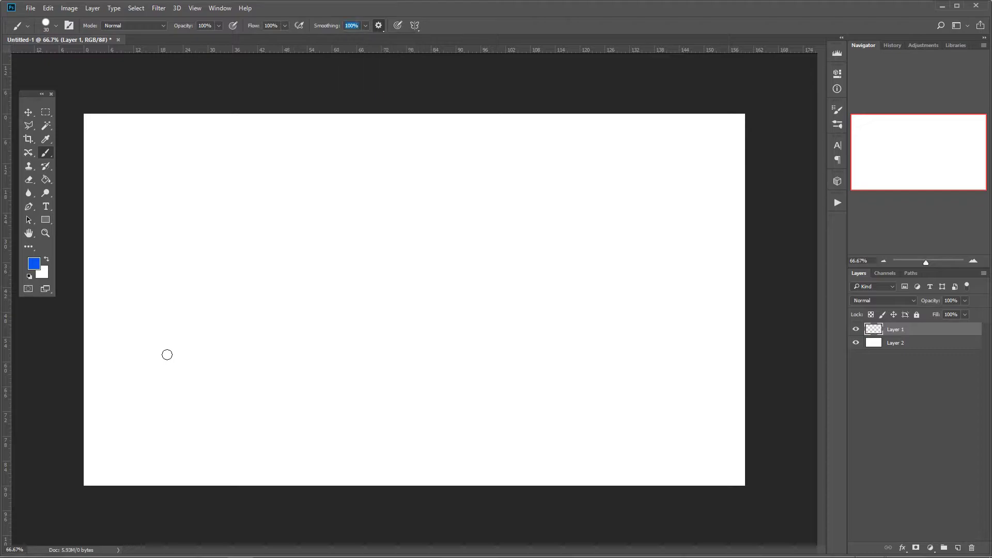
mouse_move(167, 354)
mouse_down()
mouse_move(529, 230)
mouse_move(581, 240)
mouse_move(587, 274)
mouse_move(337, 325)
mouse_move(211, 385)
mouse_move(206, 421)
mouse_move(483, 327)
mouse_move(629, 310)
mouse_move(655, 321)
mouse_move(593, 357)
mouse_move(611, 368)
mouse_move(571, 369)
mouse_move(591, 387)
mouse_move(562, 430)
mouse_move(230, 441)
mouse_move(135, 356)
mouse_move(366, 183)
mouse_move(613, 221)
mouse_move(638, 321)
mouse_move(703, 286)
mouse_move(604, 171)
mouse_move(333, 170)
mouse_up()
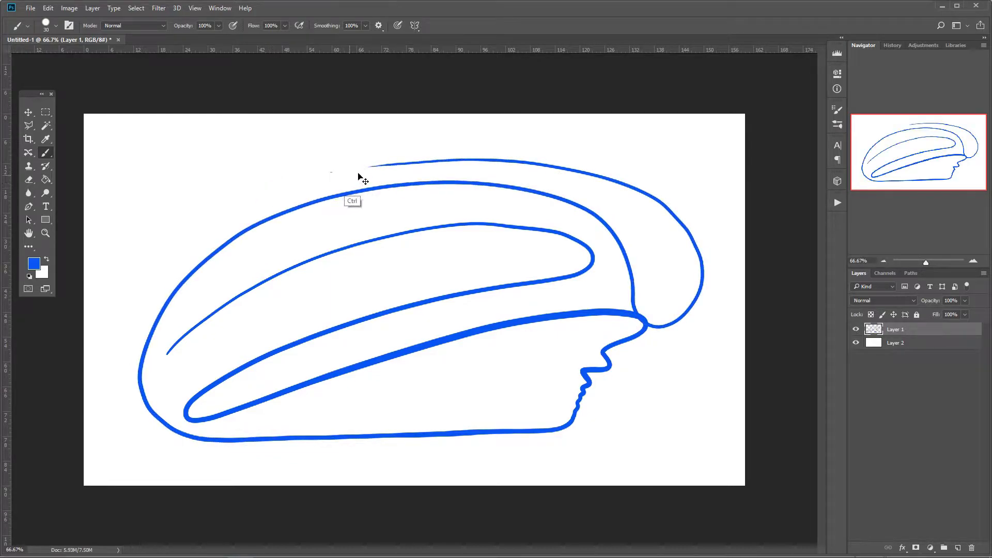
- Clear all strokes from the layer and enable Catch-up on Stroke End smoothing
key(Delete)
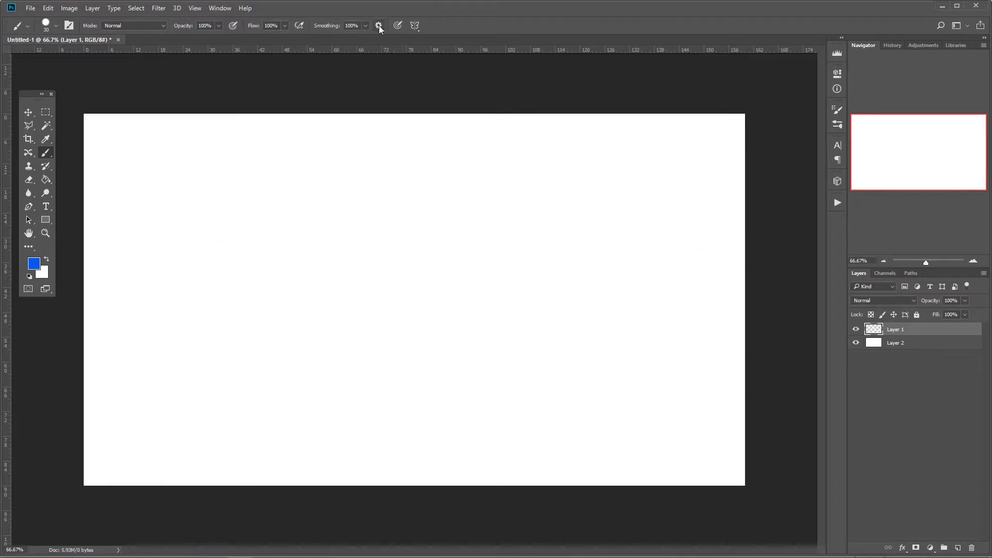
click(379, 25)
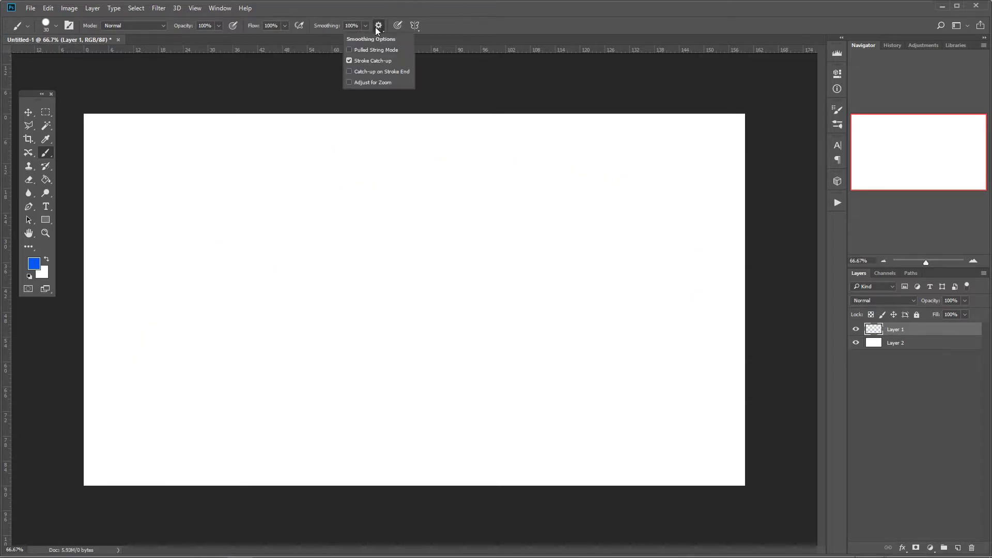
click(348, 71)
- Paint four blue curves across the canvas, the lower two thicker
mouse_move(164, 375)
mouse_down()
mouse_move(580, 234)
mouse_move(595, 242)
mouse_up()
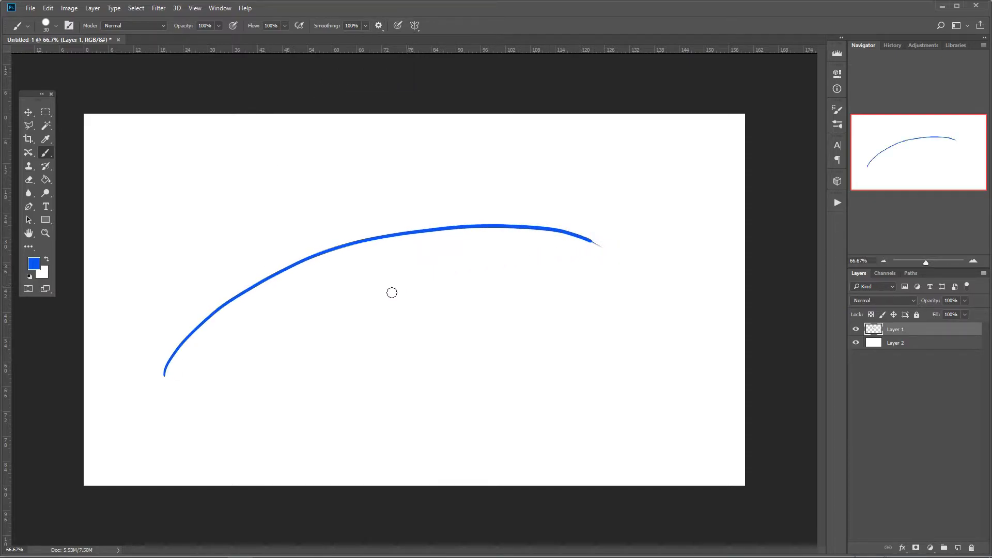
mouse_move(256, 376)
mouse_down()
mouse_move(341, 317)
mouse_move(516, 293)
mouse_move(608, 312)
mouse_up()
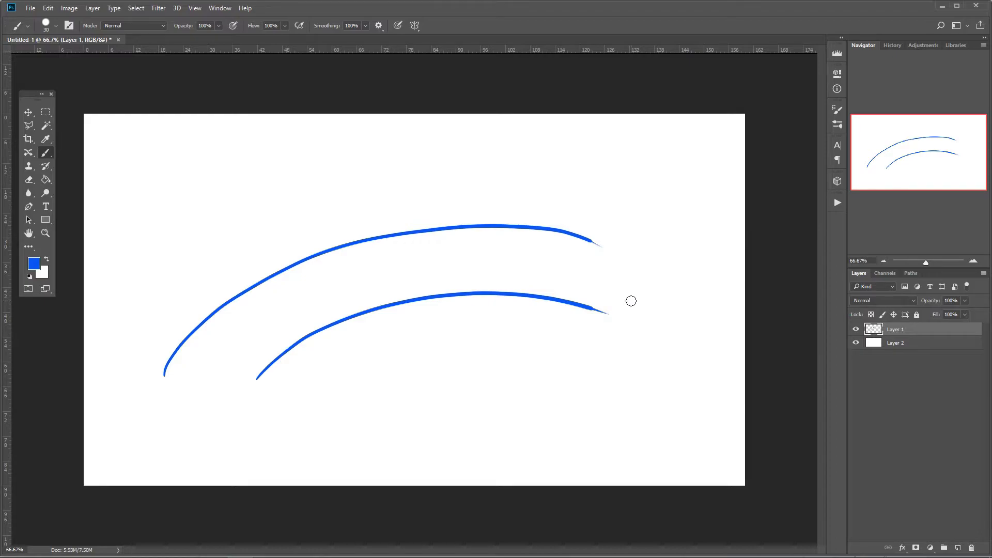
mouse_move(268, 433)
mouse_down()
mouse_move(640, 380)
mouse_move(678, 404)
mouse_up()
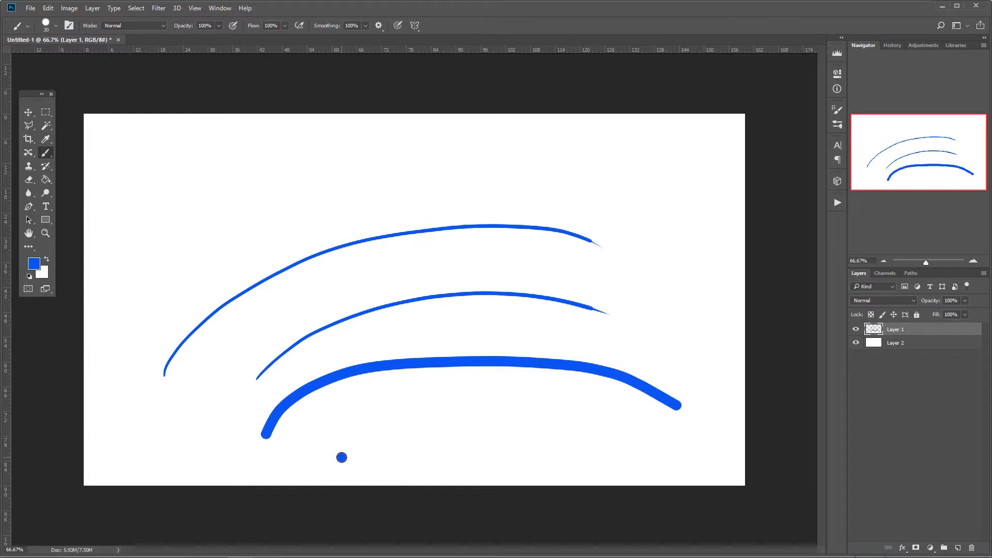
mouse_move(342, 457)
mouse_down()
mouse_move(492, 408)
mouse_move(682, 471)
mouse_move(628, 426)
mouse_move(520, 400)
mouse_up()
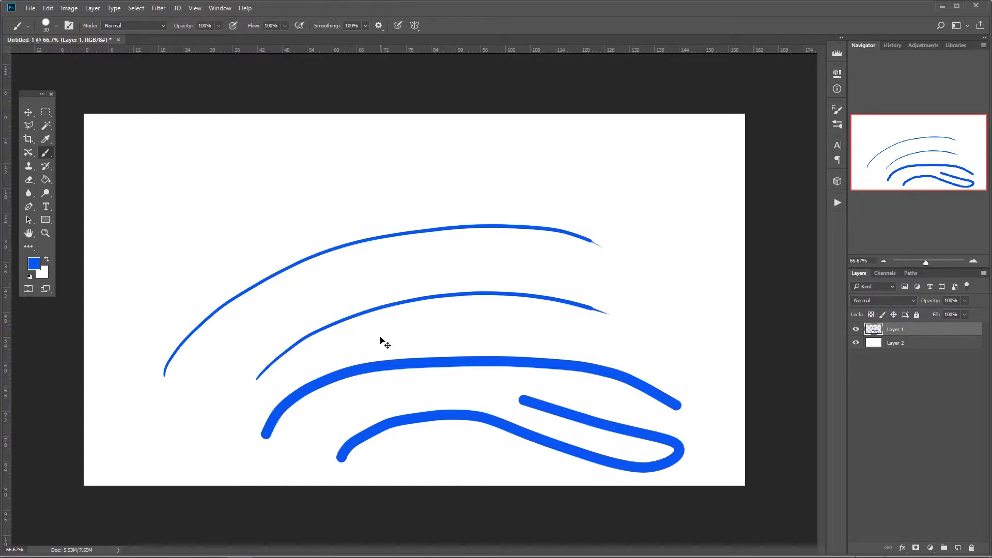
- Undo the remaining curves and enable Adjust for Zoom smoothing
key(ctrl+z)
key(ctrl+z)
key(ctrl+alt+z)
key(ctrl+alt+z)
key(ctrl+alt+z)
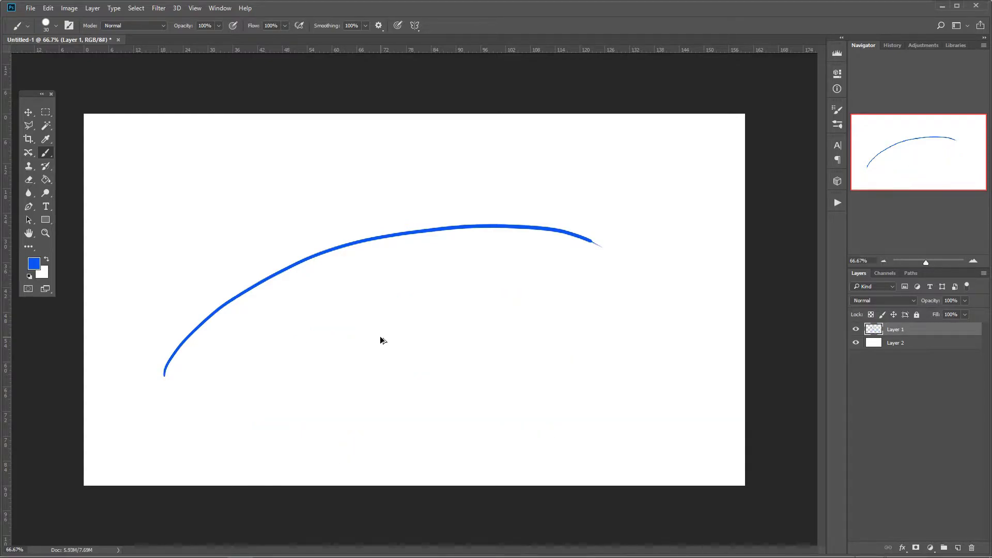
key(ctrl+alt+z)
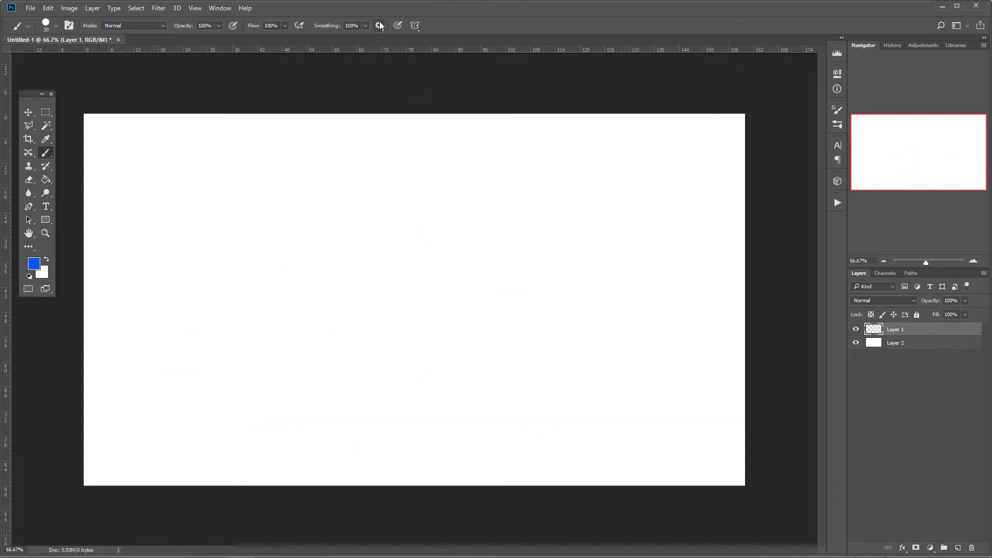
click(380, 25)
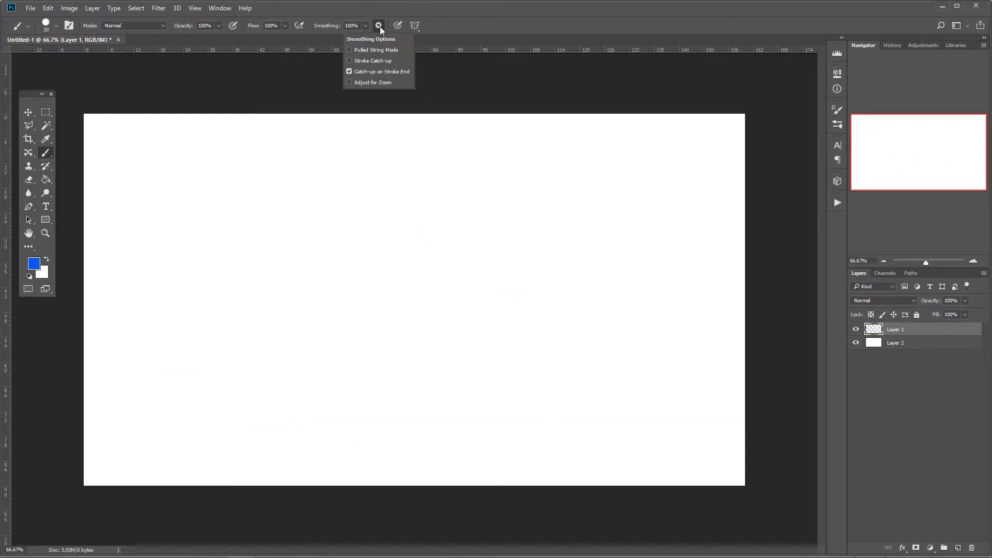
click(349, 82)
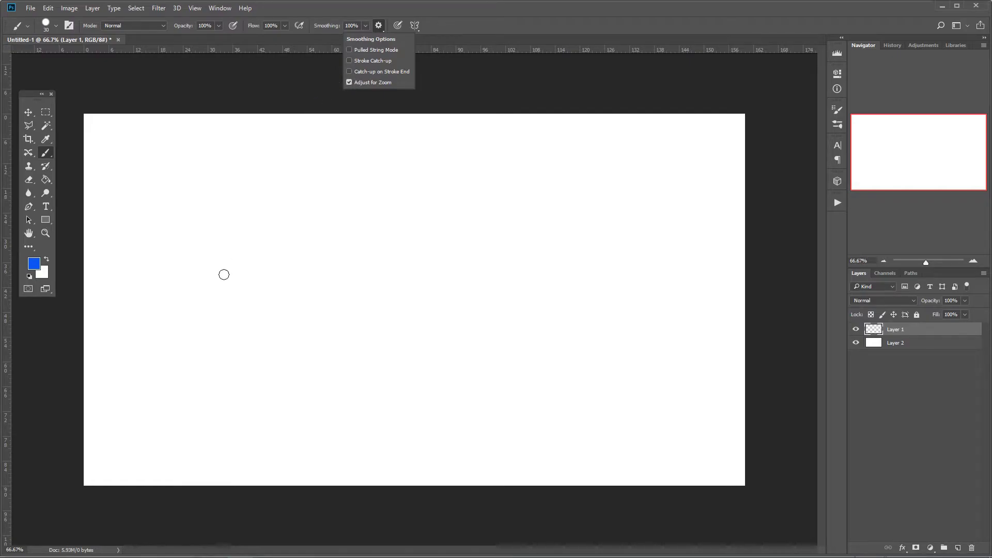
click(160, 338)
- Paint wavy strokes at 12.5% and 6.25% zoom, then return to 50%
mouse_move(158, 337)
mouse_down()
mouse_move(265, 374)
mouse_move(436, 277)
mouse_move(514, 343)
mouse_move(626, 270)
mouse_move(363, 200)
mouse_up()
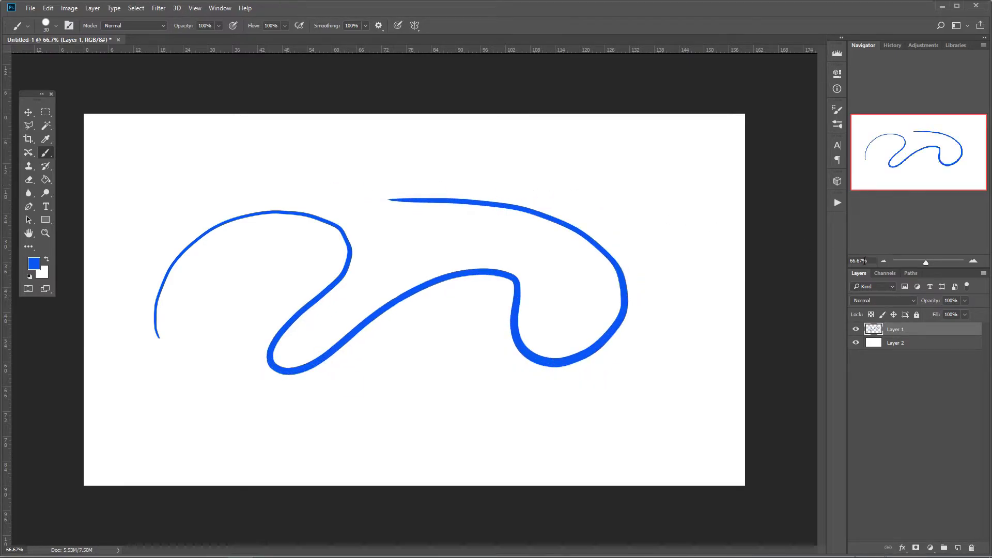
click(883, 260)
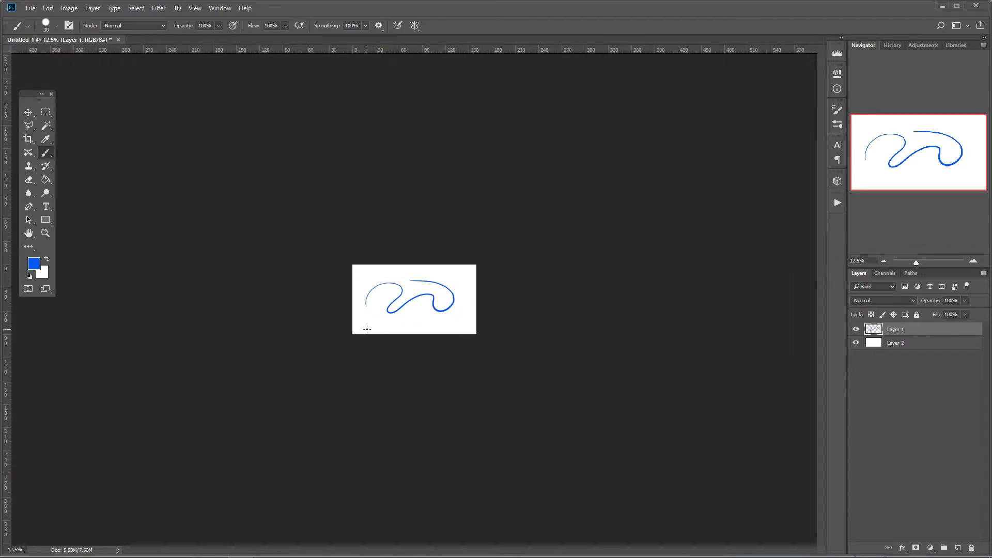
mouse_move(366, 329)
mouse_down()
mouse_move(383, 316)
mouse_move(393, 331)
mouse_up()
drag(453, 278, 450, 272)
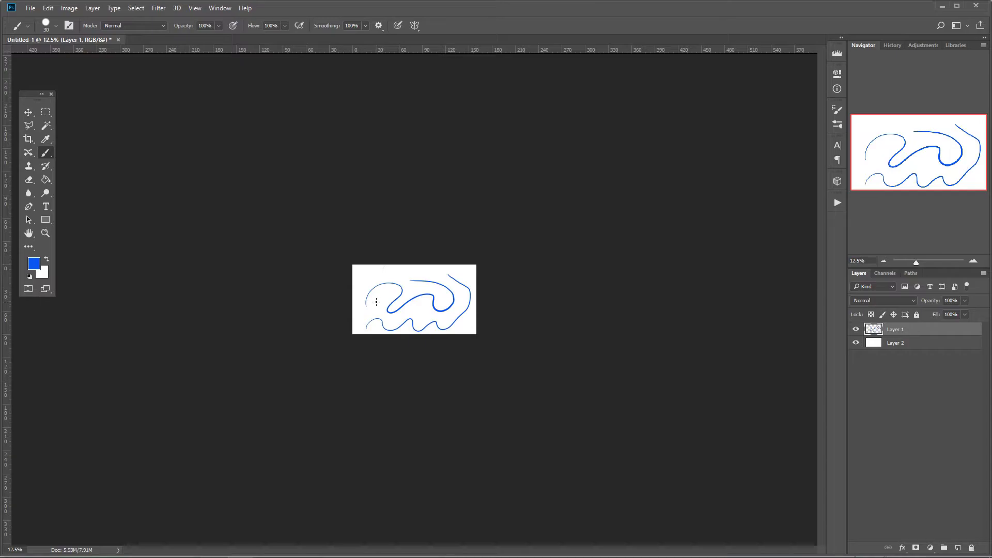
click(882, 262)
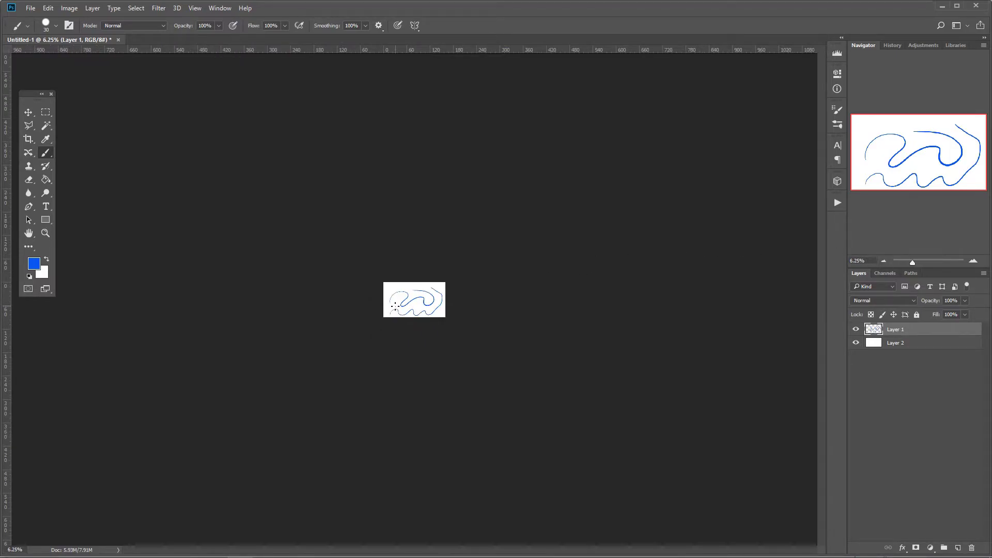
drag(397, 300, 400, 293)
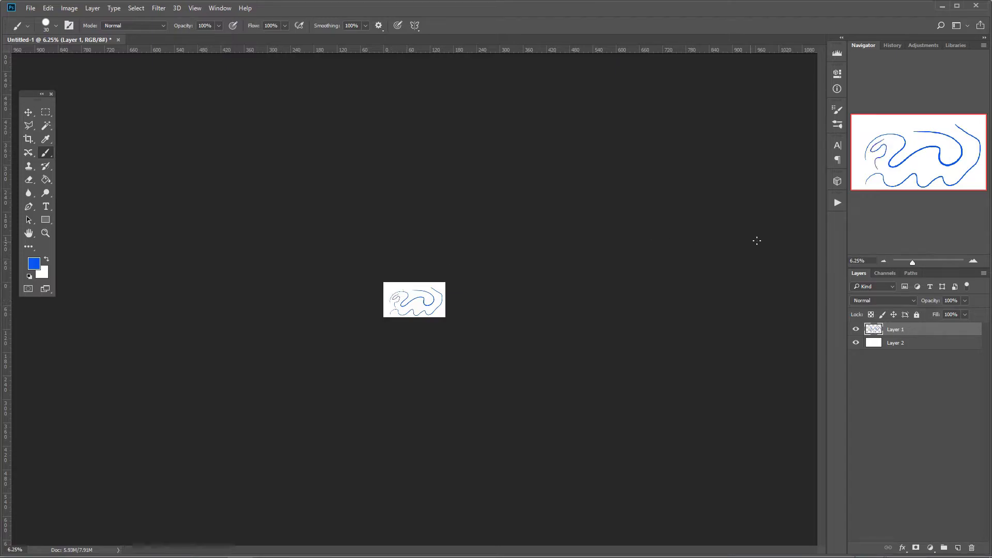
click(973, 262)
click(974, 263)
click(973, 263)
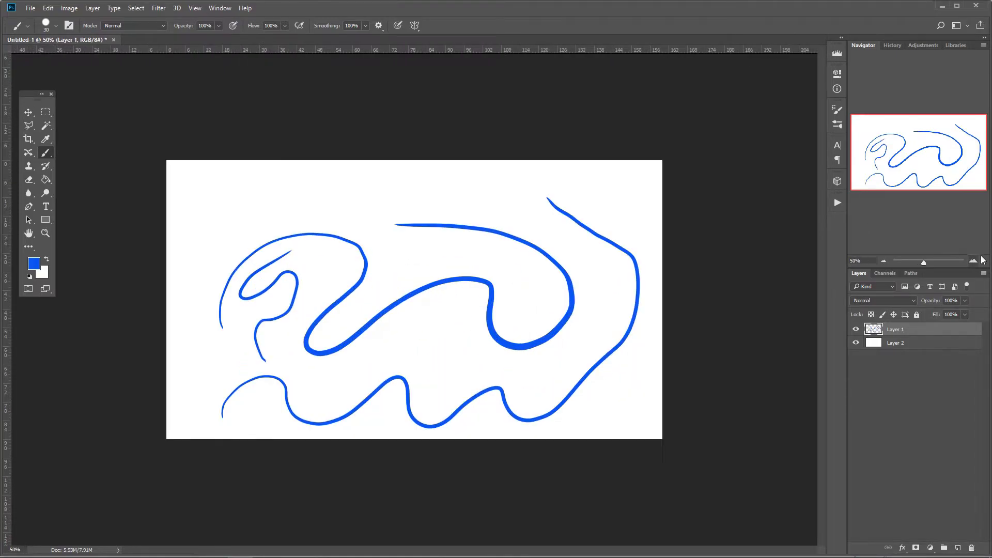
- Step back to remove the left curl stroke and earlier strokes
click(379, 26)
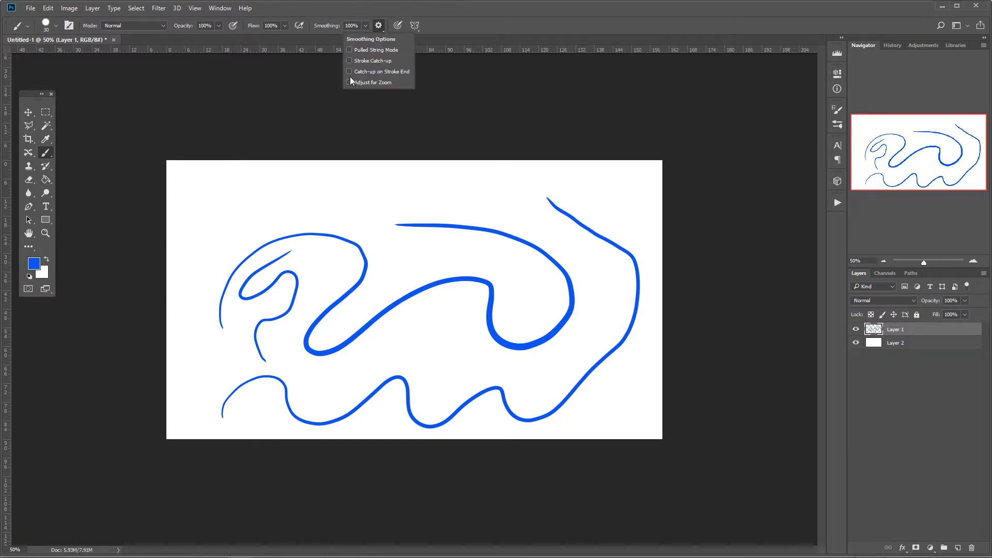
key(ctrl+alt+z)
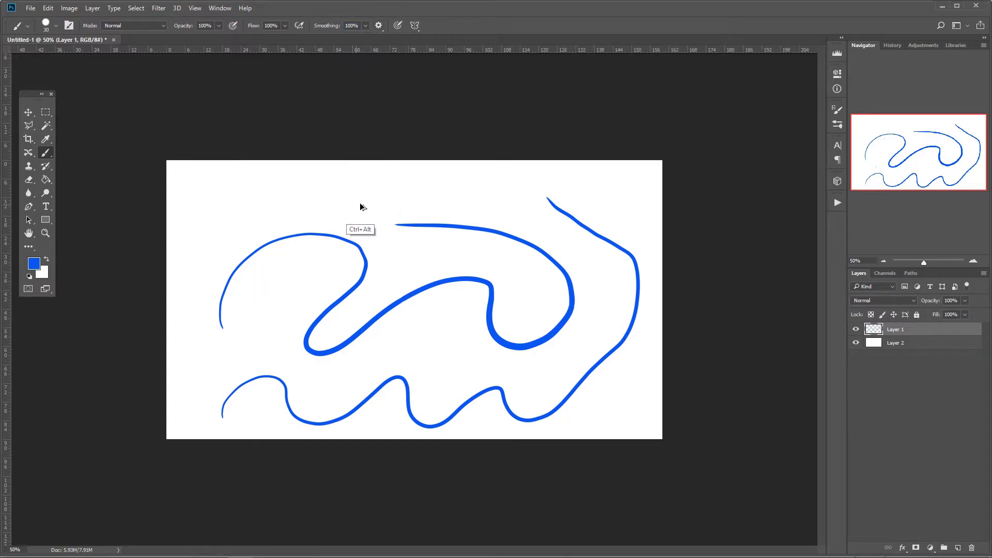
key(ctrl+alt+z)
key(ctrl+alt+z)
- Paint two test strokes from the lower left, then undo them both
mouse_move(212, 333)
mouse_down()
mouse_move(391, 262)
mouse_move(472, 204)
mouse_move(373, 233)
mouse_move(286, 216)
mouse_move(369, 193)
mouse_move(473, 181)
mouse_move(527, 184)
mouse_move(570, 203)
mouse_move(483, 328)
mouse_up()
click(378, 27)
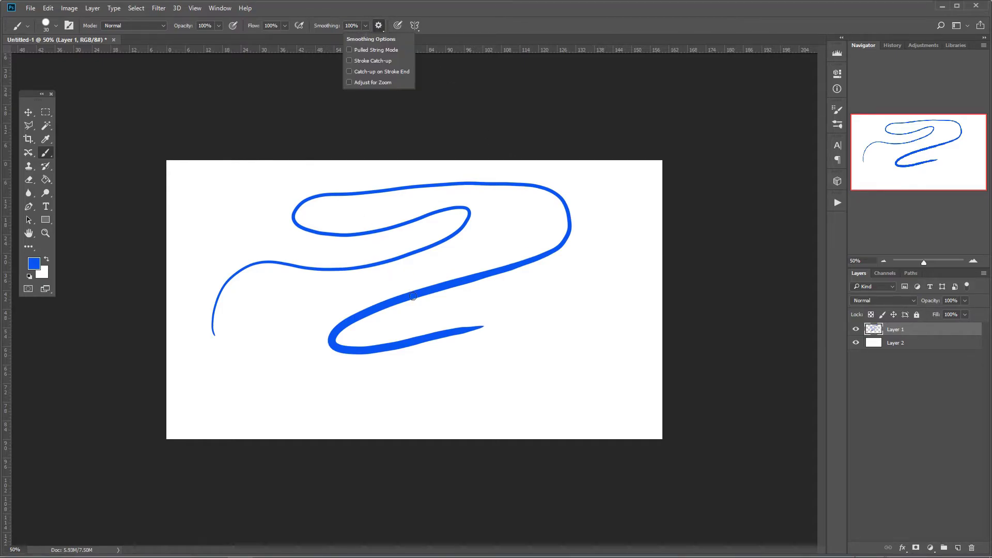
mouse_move(310, 390)
mouse_down()
mouse_move(553, 308)
mouse_move(275, 395)
mouse_move(348, 418)
mouse_move(527, 402)
mouse_move(590, 339)
mouse_move(575, 297)
mouse_move(411, 325)
mouse_up()
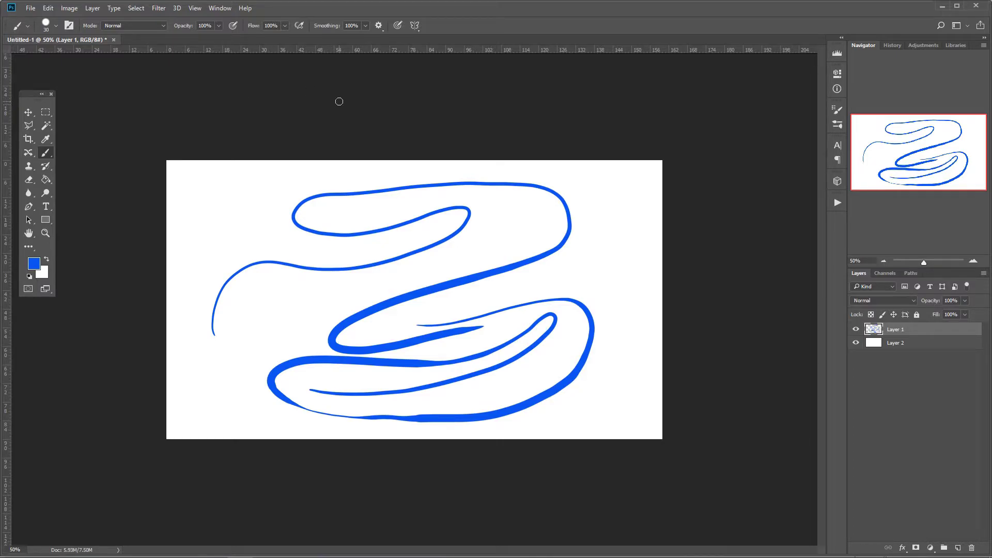
key(ctrl+z)
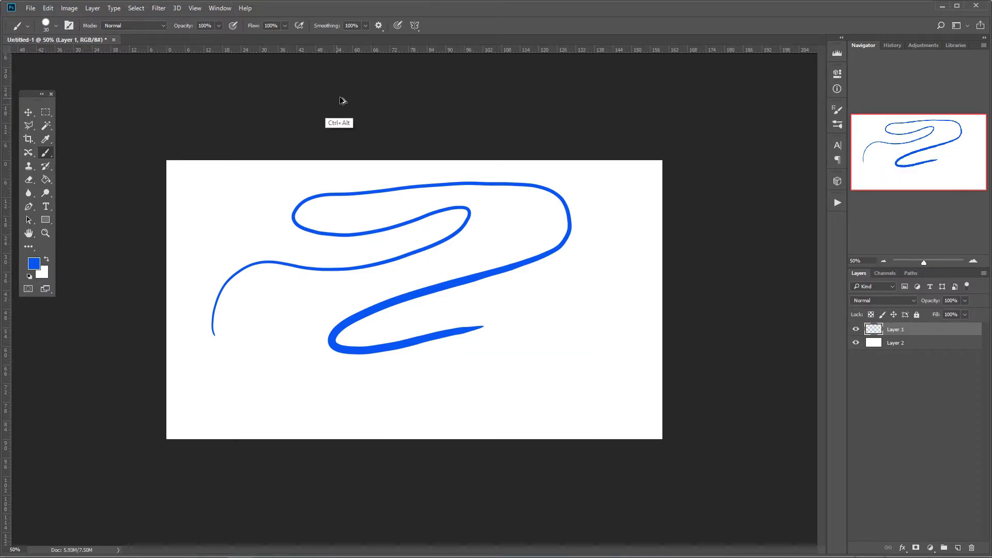
key(ctrl+z)
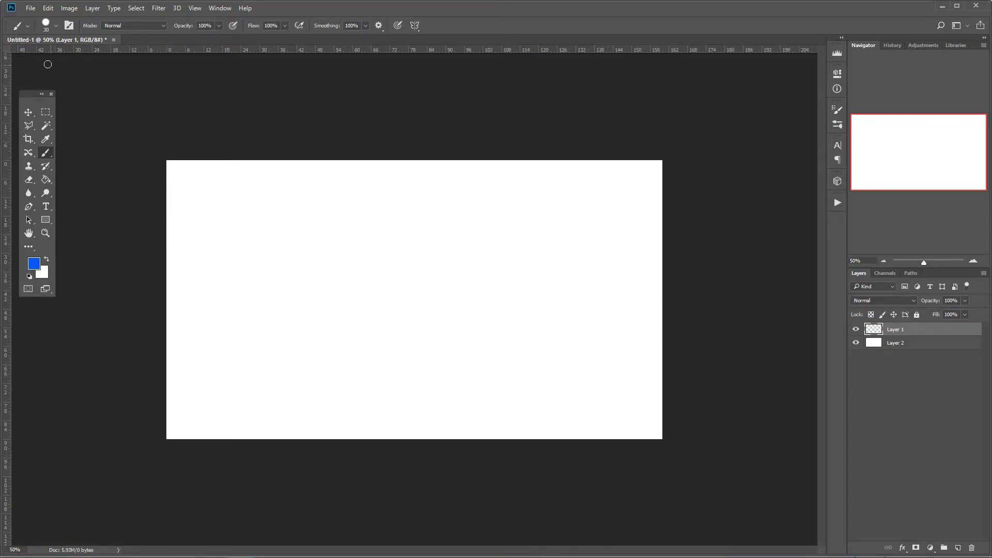
click(51, 9)
mouse_move(65, 410)
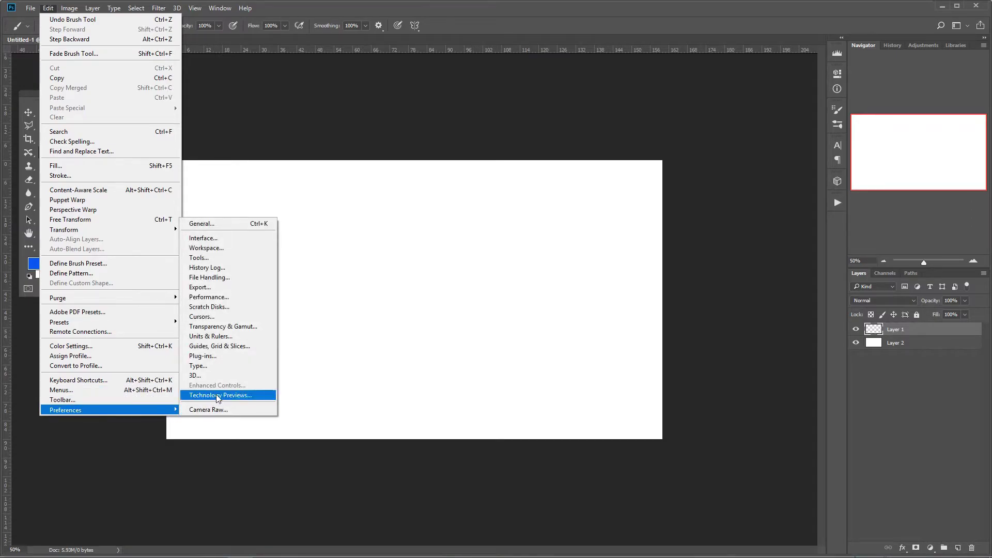
click(234, 399)
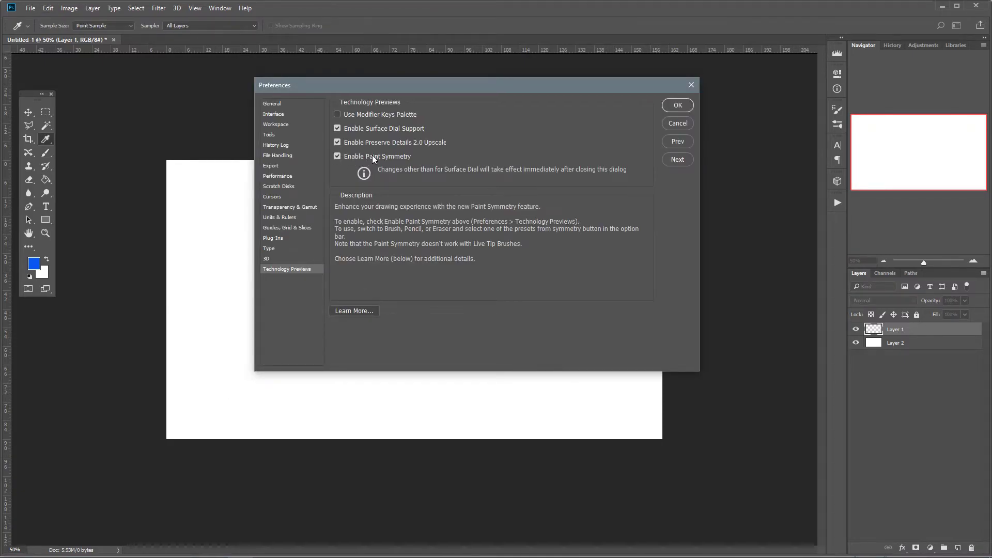
click(671, 123)
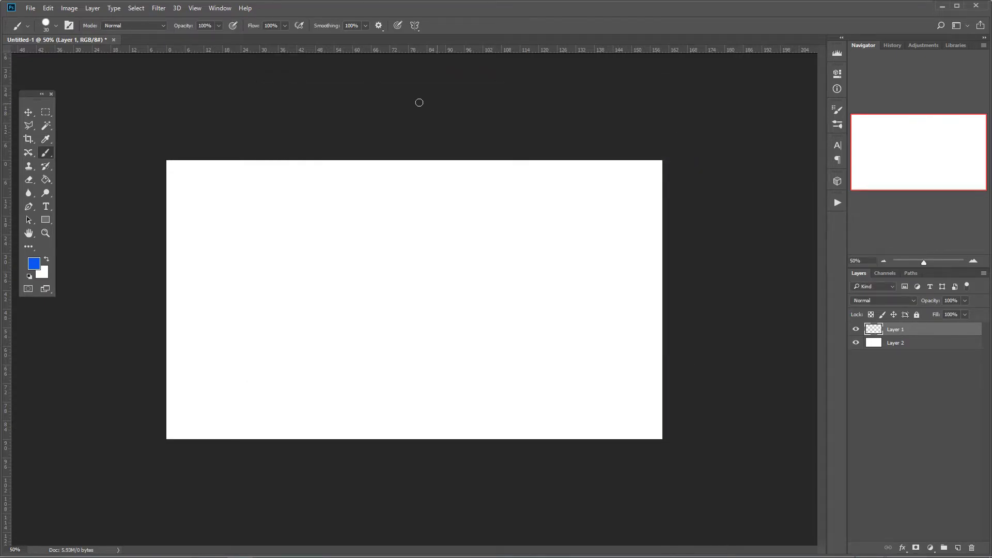
- Add a slightly tilted New Vertical symmetry axis and paint wavy mirrored strokes
click(415, 25)
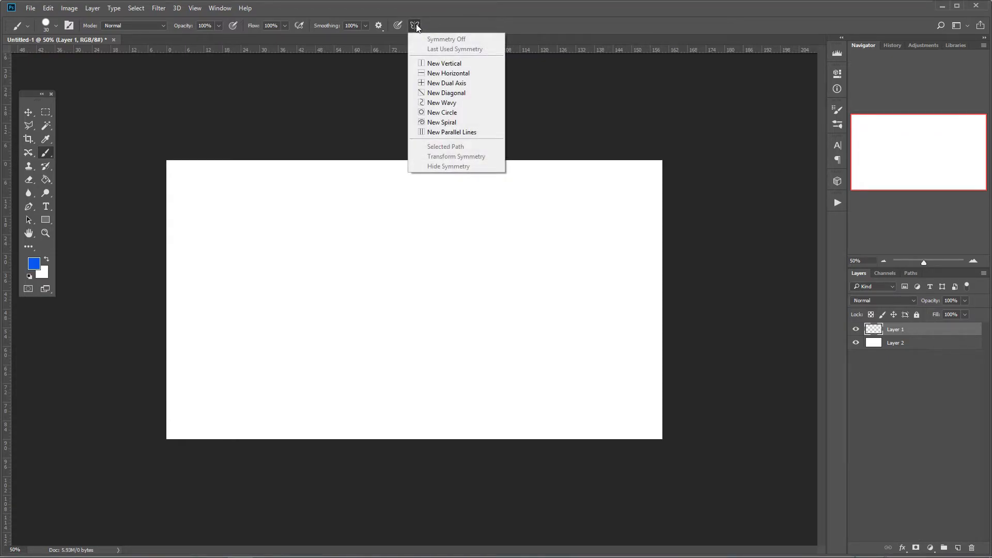
click(431, 63)
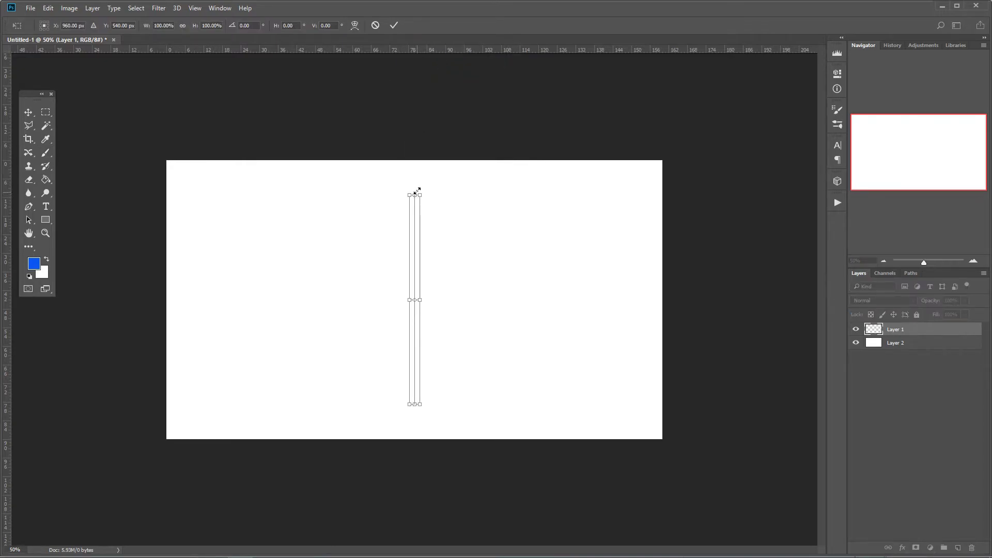
mouse_move(390, 187)
mouse_down()
mouse_move(367, 199)
mouse_move(409, 188)
mouse_move(377, 186)
mouse_up()
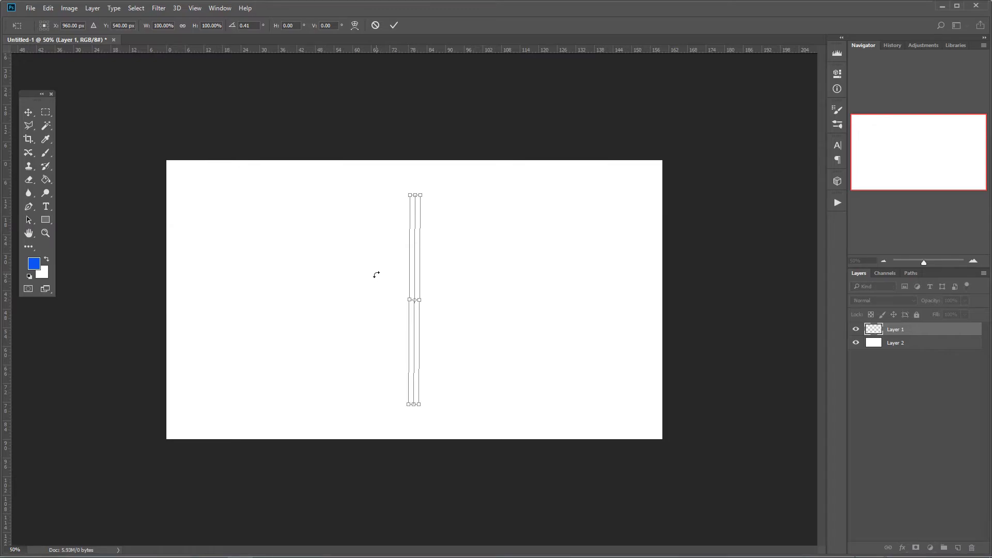
key(Return)
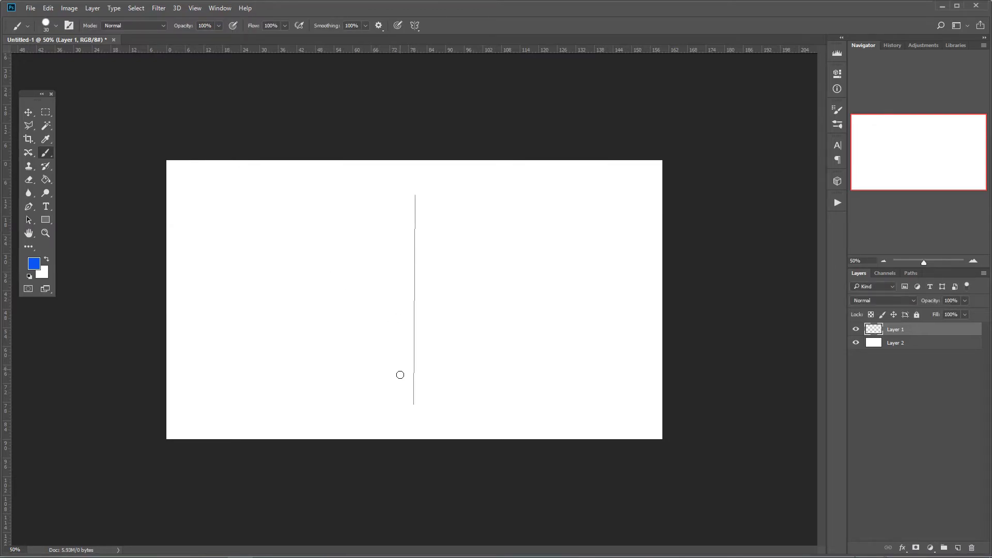
mouse_move(403, 365)
mouse_down()
mouse_move(379, 328)
mouse_move(401, 259)
mouse_move(370, 245)
mouse_move(374, 214)
mouse_move(393, 200)
mouse_move(349, 224)
mouse_move(361, 307)
mouse_move(323, 377)
mouse_move(343, 319)
mouse_move(323, 222)
mouse_move(330, 180)
mouse_up()
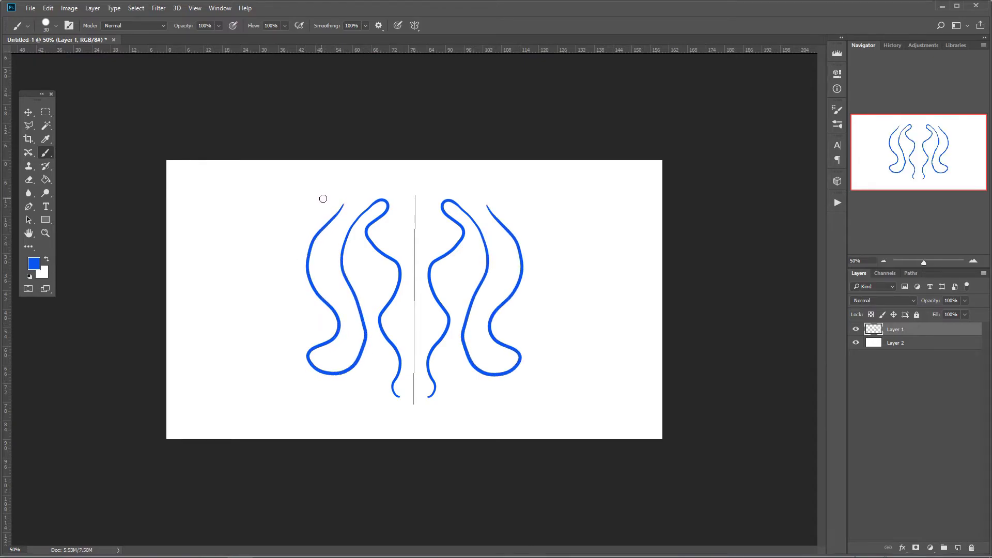
- Undo the strokes, try a New Horizontal axis with a mirrored stroke, then step back
key(ctrl+z)
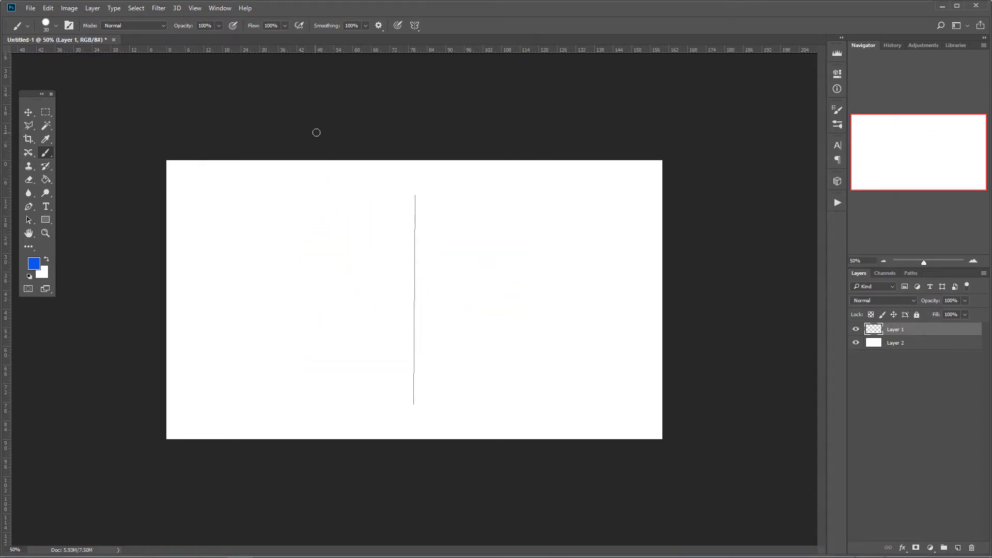
key(ctrl)
click(413, 27)
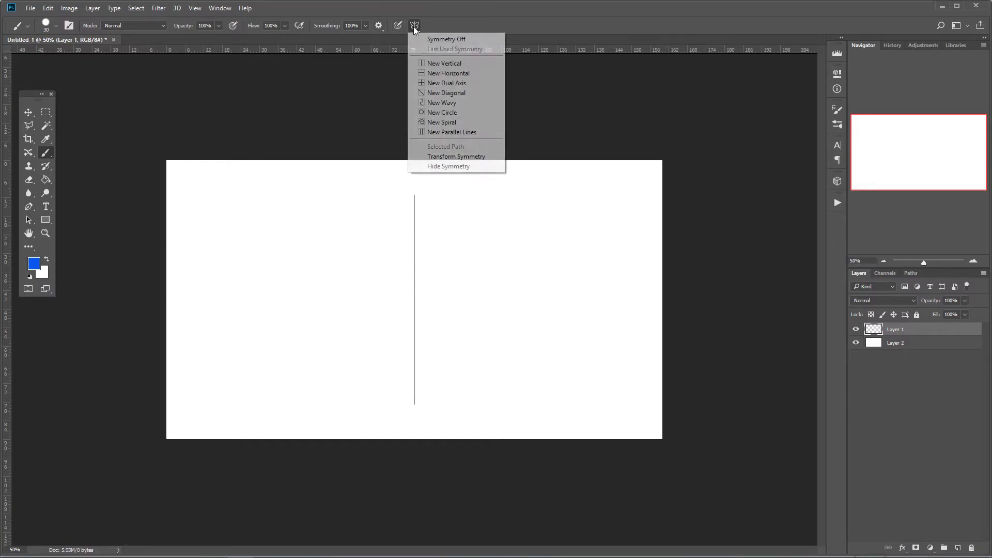
click(424, 71)
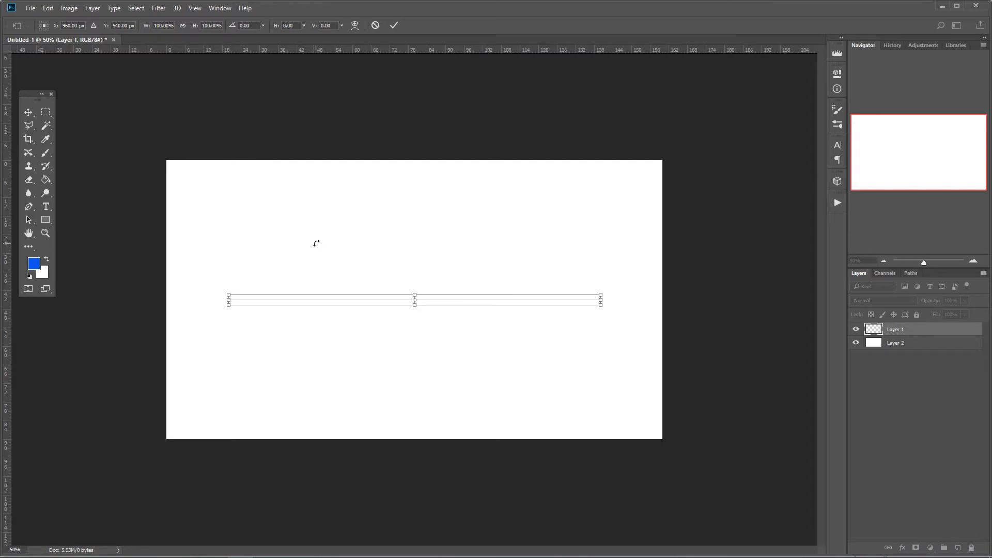
key(Return)
mouse_move(234, 289)
mouse_down()
mouse_move(295, 287)
mouse_move(376, 261)
mouse_move(480, 256)
mouse_move(392, 246)
mouse_move(300, 202)
mouse_move(432, 209)
mouse_move(526, 264)
mouse_move(594, 221)
mouse_up()
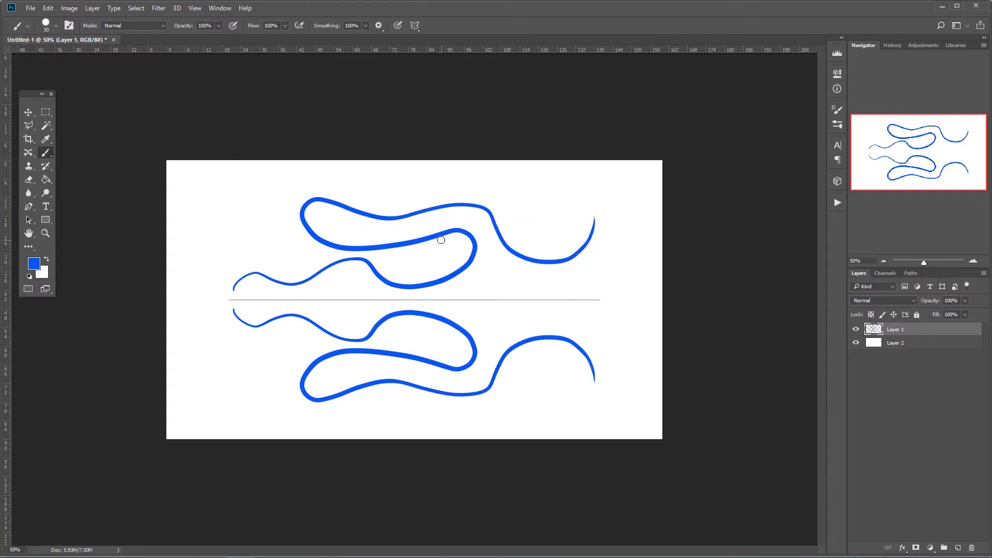
key(ctrl+alt+z)
key(ctrl+alt+z)
- Add a New Dual Axis guide, tilted slightly clockwise and narrowed
click(414, 26)
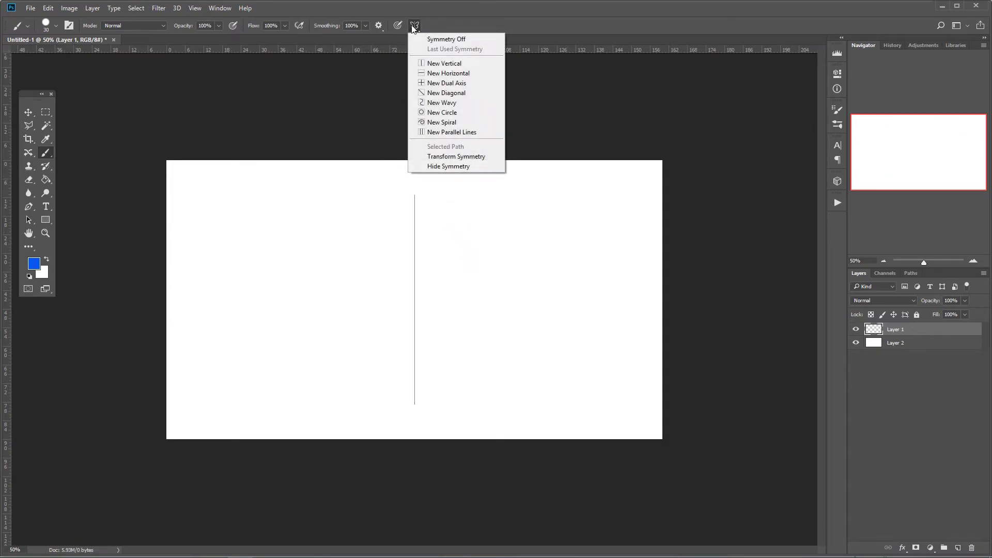
click(424, 85)
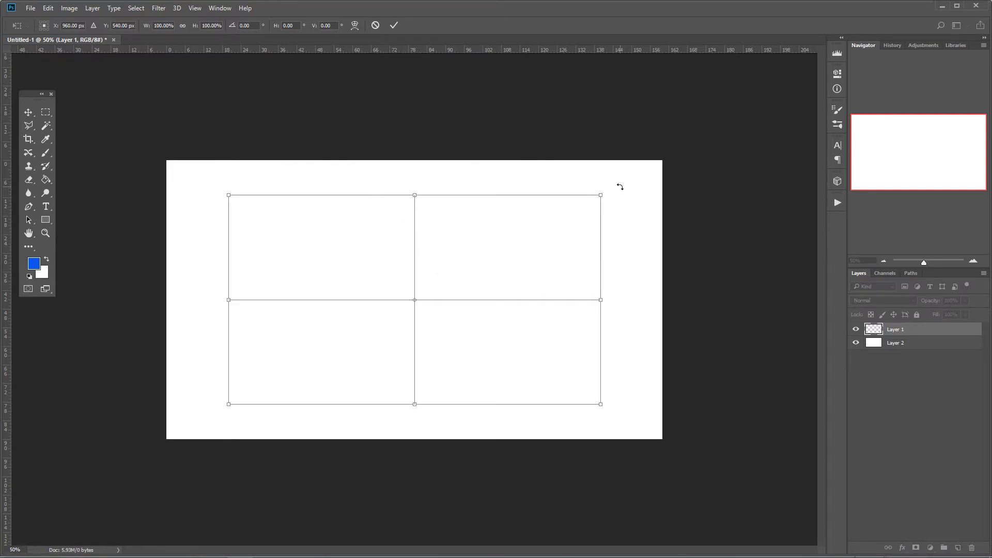
drag(618, 191, 619, 197)
drag(601, 302, 504, 301)
key(b)
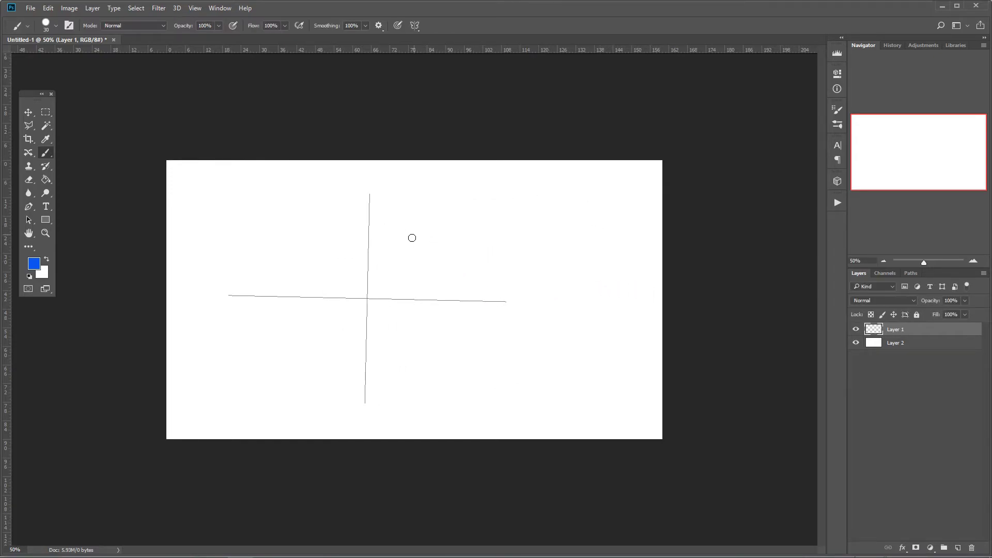
- Paint four-way mirrored horizontal waves and S-strokes along the vertical axis
drag(382, 279, 475, 257)
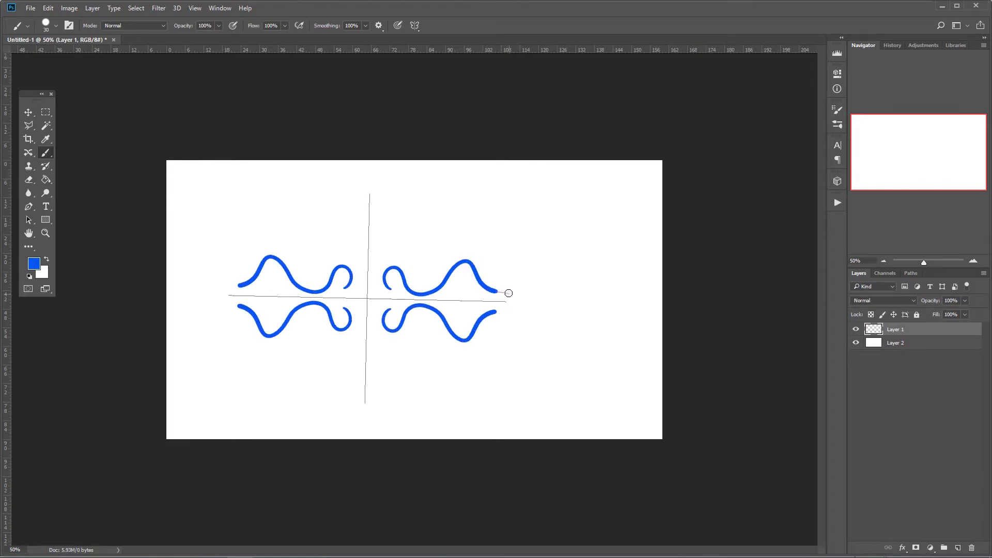
drag(475, 256, 509, 290)
drag(388, 259, 379, 168)
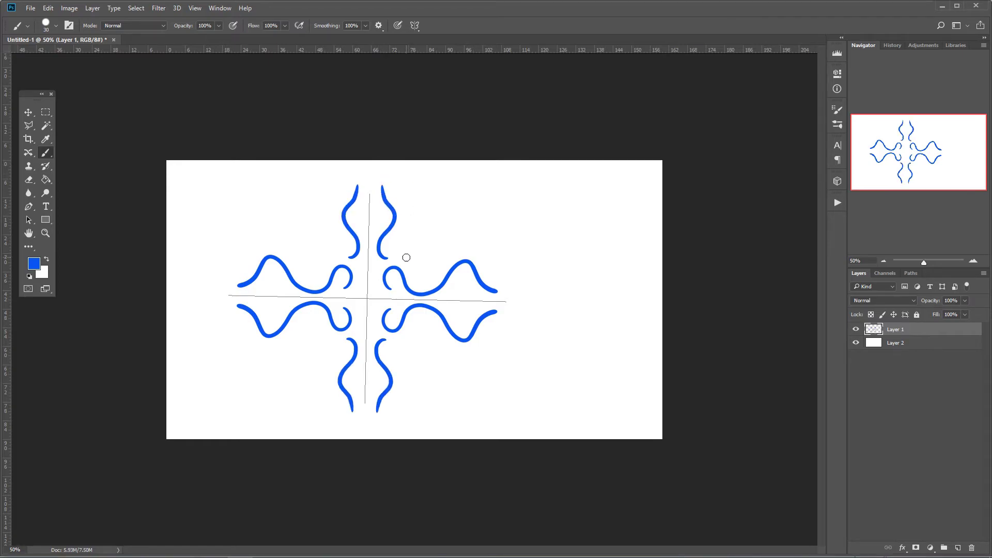
drag(405, 258, 403, 194)
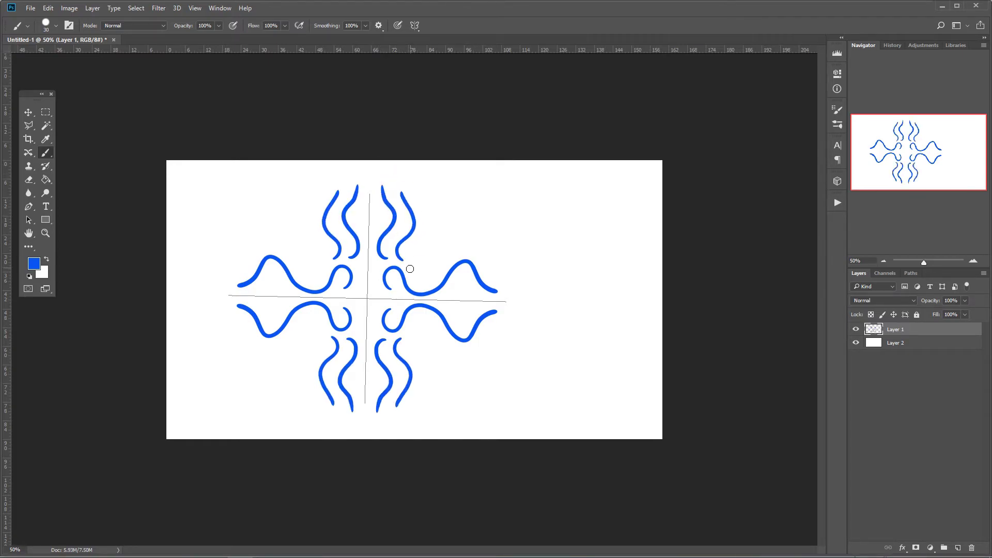
drag(424, 271, 421, 180)
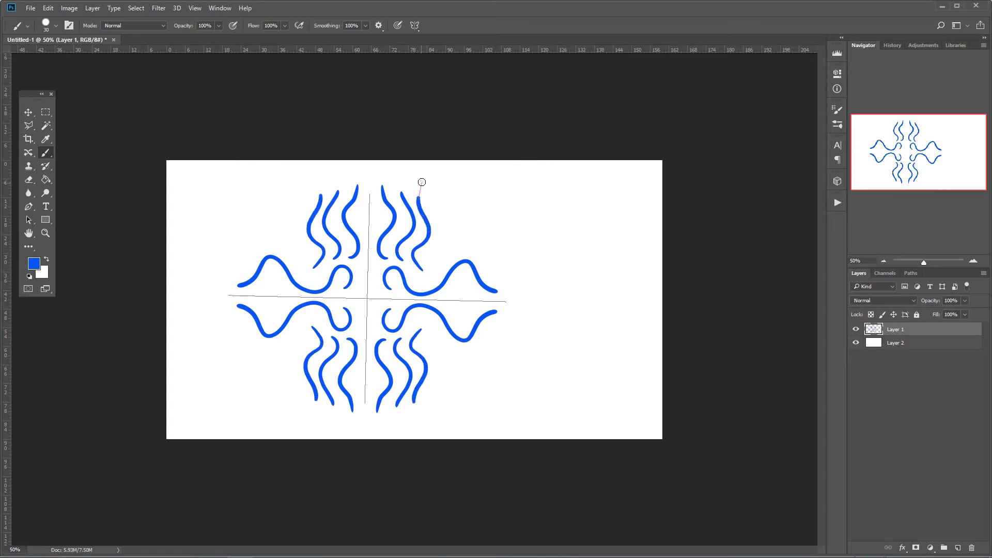
drag(431, 273, 510, 273)
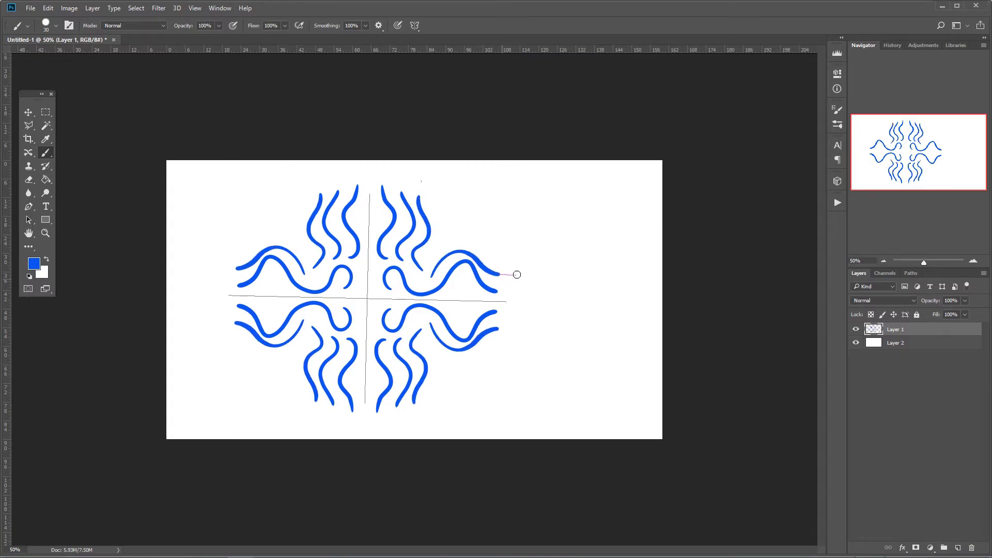
drag(432, 256, 509, 258)
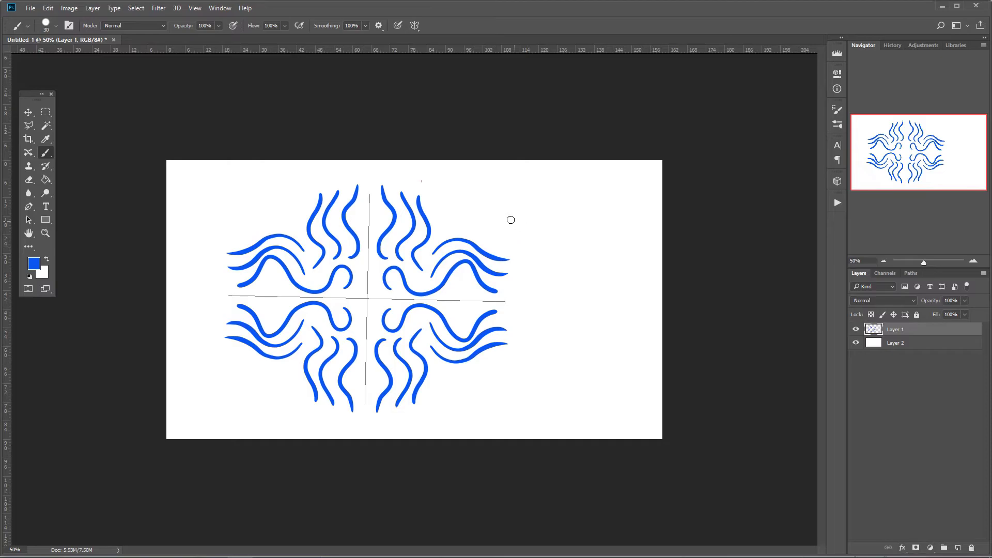
drag(439, 236, 511, 252)
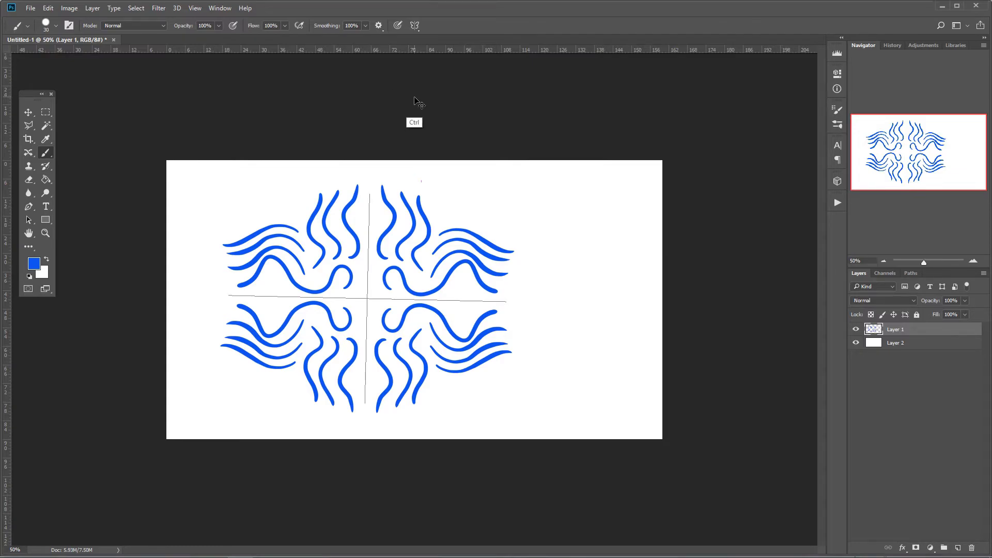
- Undo the four-way mirrored wave strokes
key(ctrl+z)
key(ctrl+shift+z)
key(ctrl+alt+z)
key(ctrl+alt+z)
key(ctrl+alt+z)
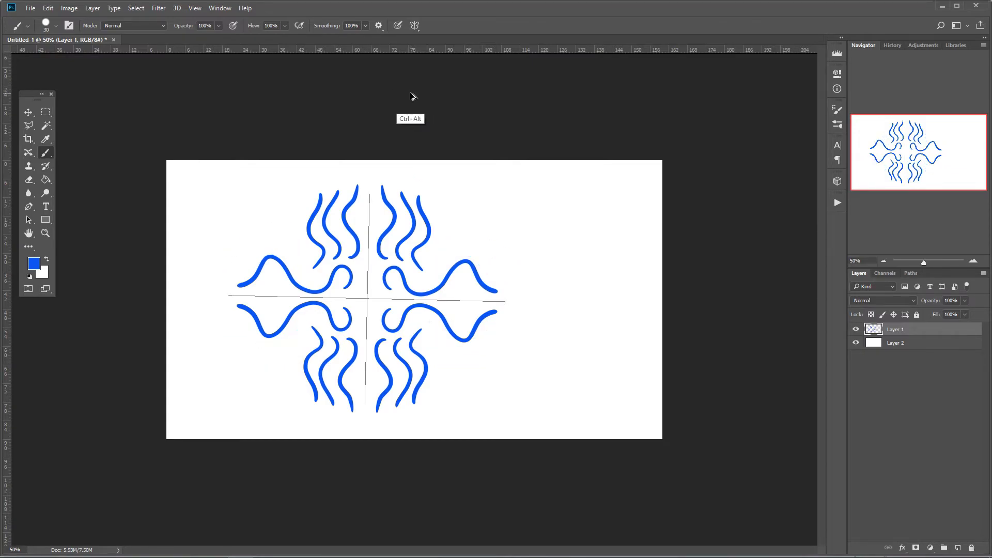
key(ctrl+alt+z)
key(ctrl+alt+z)
key(ctrl+alt+z)
key(ctrl+alt+z)
key(ctrl+alt+z)
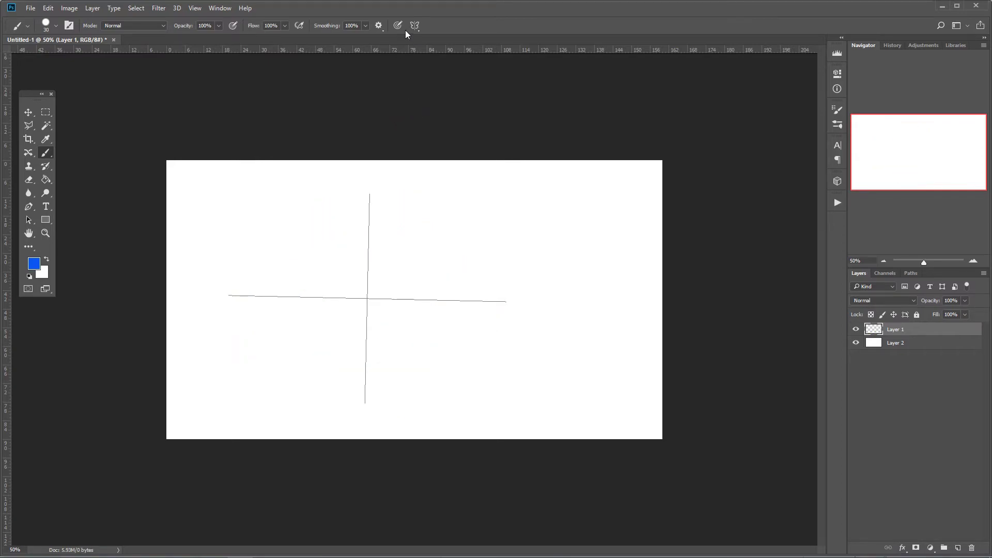
- Switch to a slightly rotated New Diagonal guide and undo the mirrored strokes
click(415, 25)
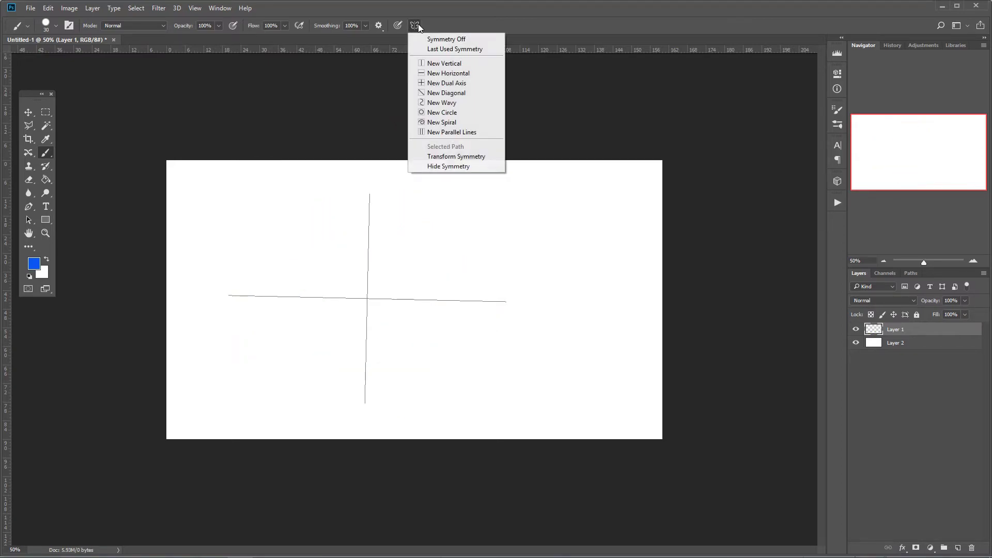
click(418, 93)
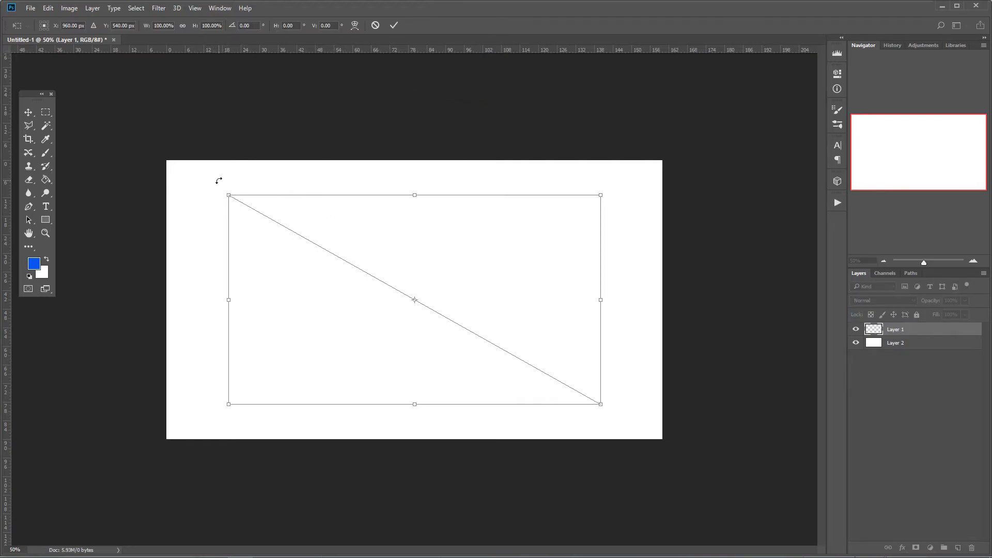
mouse_move(218, 180)
mouse_down()
mouse_move(266, 217)
mouse_move(380, 236)
mouse_move(448, 284)
mouse_move(606, 354)
mouse_up()
key(Return)
key(b)
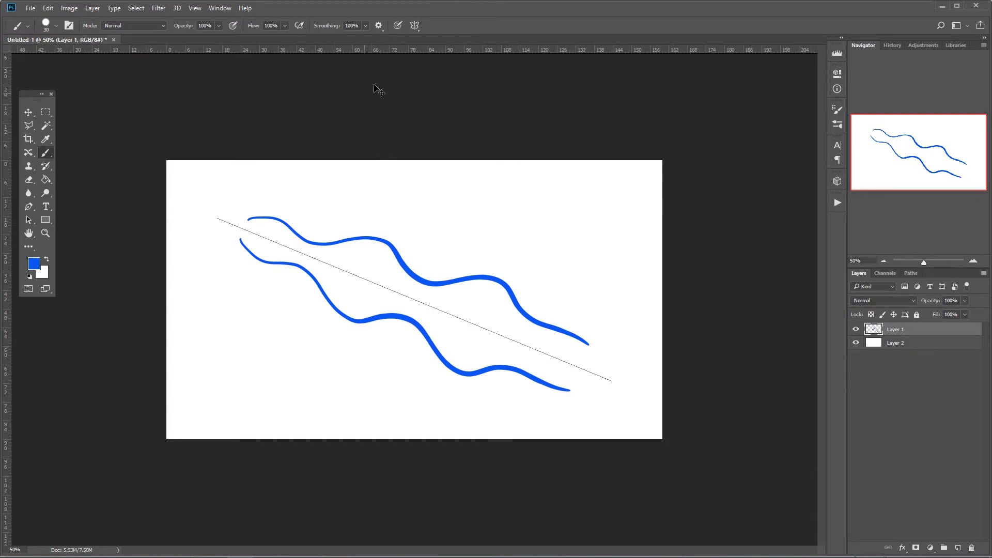
key(ctrl+z)
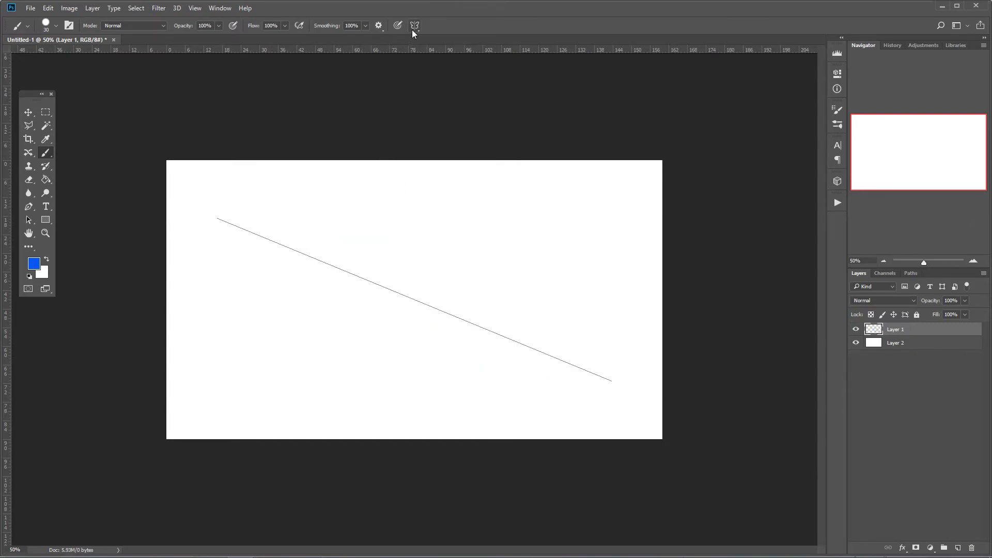
- Add a New Wavy guide stretched wider into an S-curve
click(412, 29)
click(426, 103)
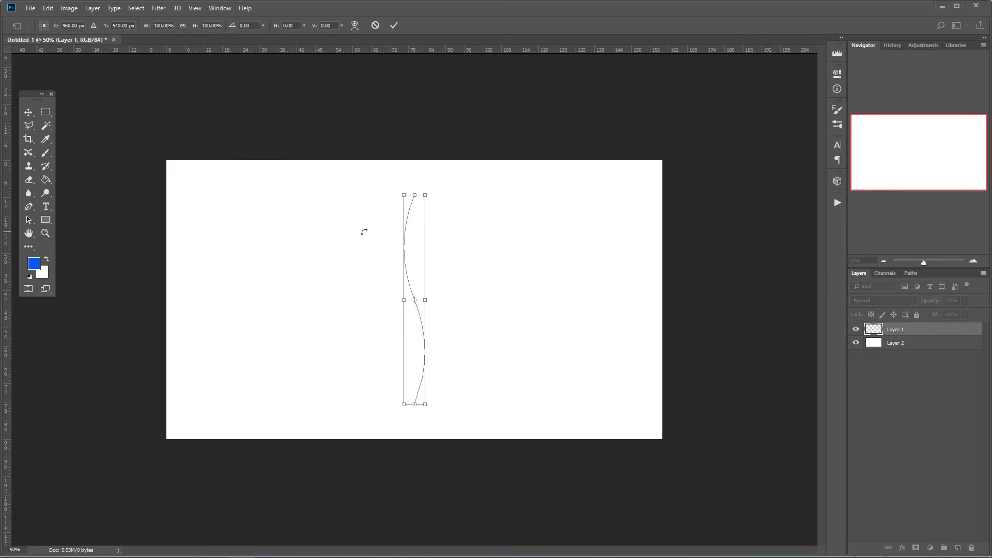
drag(426, 299, 484, 300)
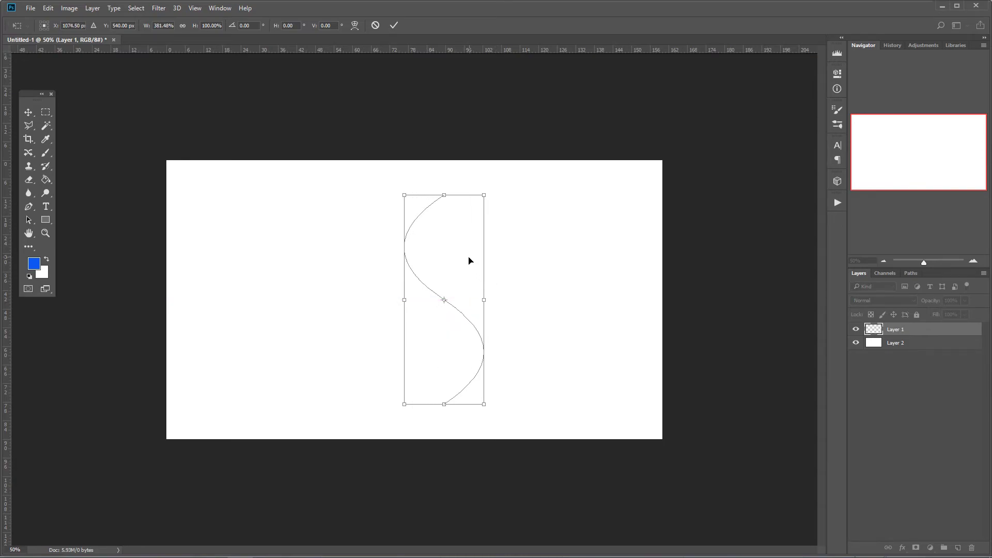
key(Return)
key(b)
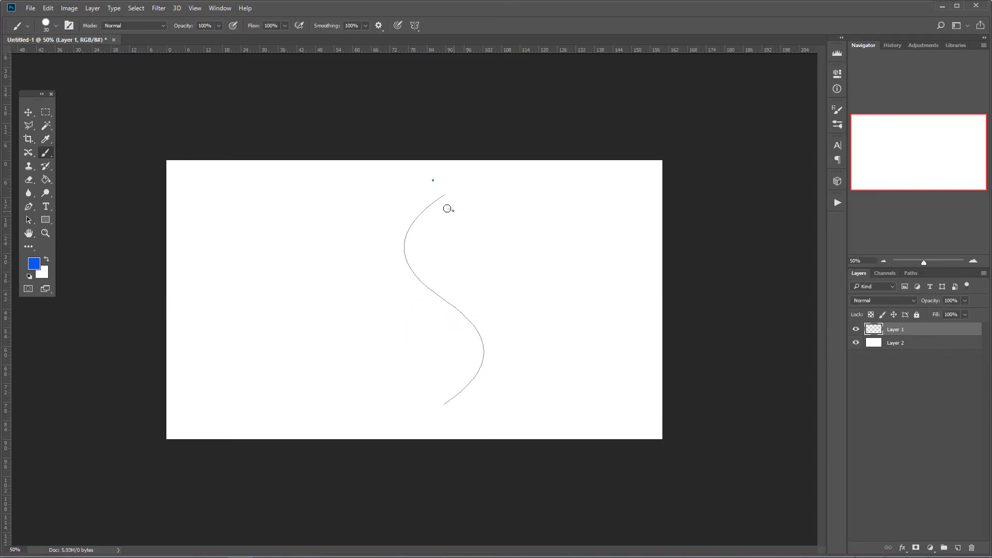
- Paint two strokes mirrored along the wavy guide, then undo them
mouse_move(447, 208)
mouse_down()
mouse_move(439, 276)
mouse_move(470, 301)
mouse_move(480, 328)
mouse_move(516, 328)
mouse_move(534, 350)
mouse_move(531, 381)
mouse_move(486, 419)
mouse_move(457, 409)
mouse_up()
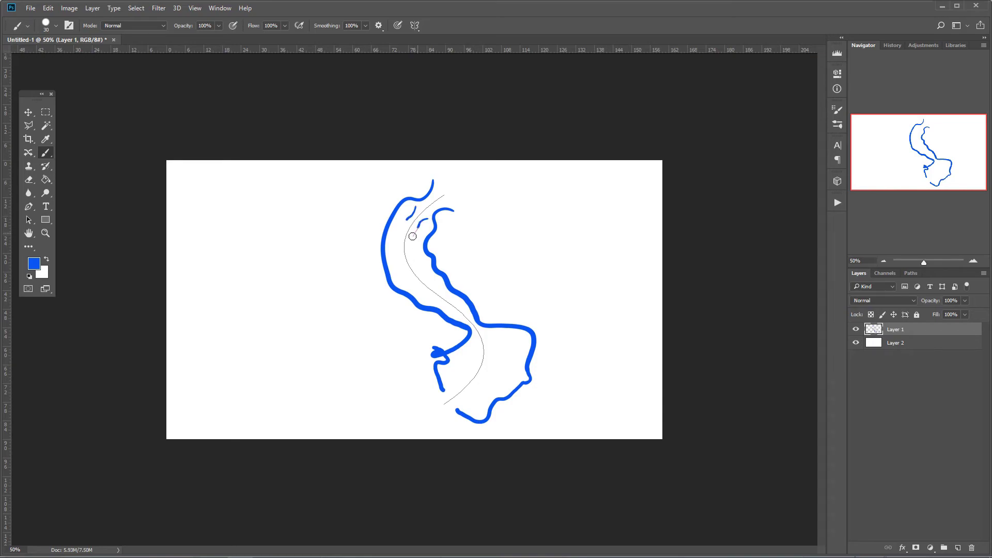
mouse_move(413, 235)
mouse_down()
mouse_move(411, 259)
mouse_move(478, 312)
mouse_move(483, 344)
mouse_move(500, 357)
mouse_move(458, 404)
mouse_move(442, 400)
mouse_up()
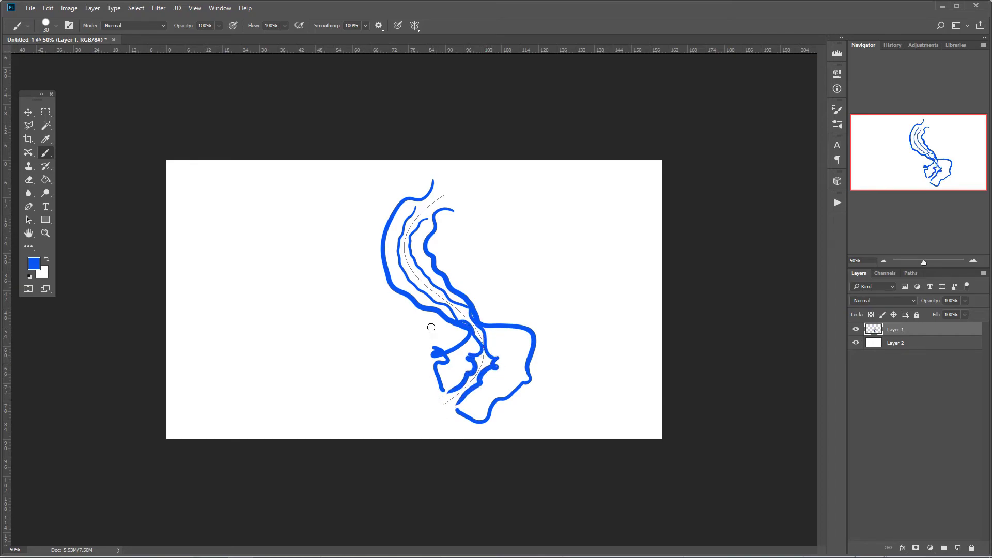
key(ctrl+alt+z)
key(ctrl+alt+z)
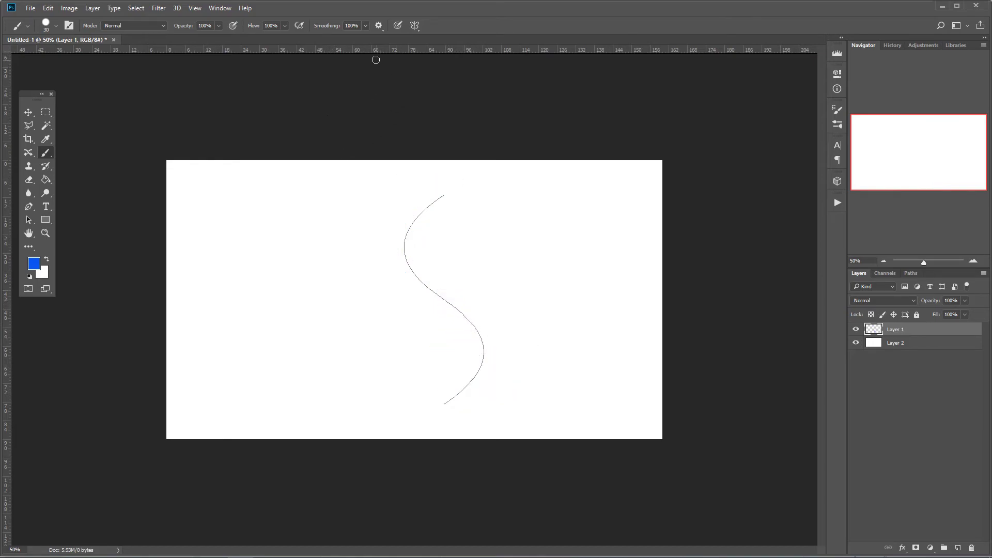
- Add a New Circle guide, paint strokes repeated around it, then undo them
click(410, 29)
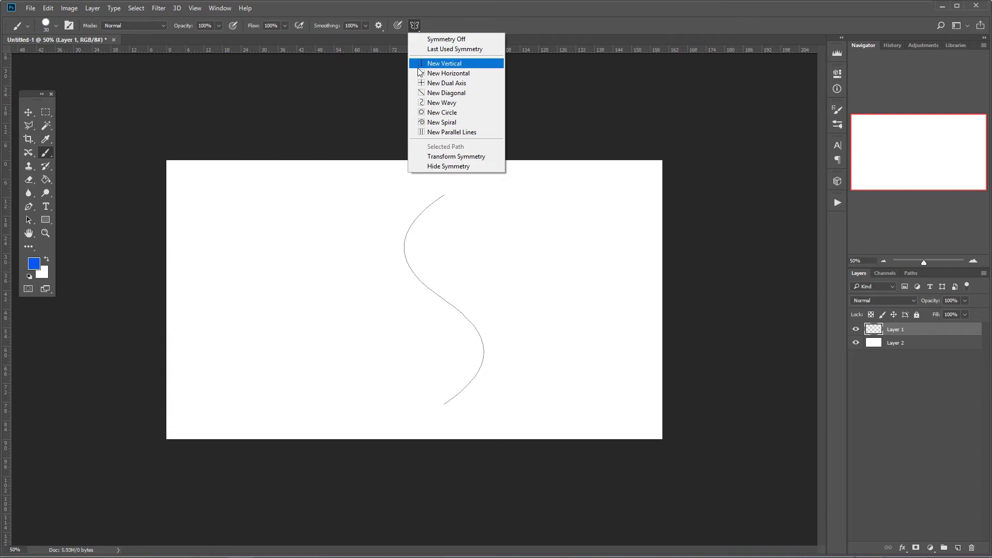
click(422, 114)
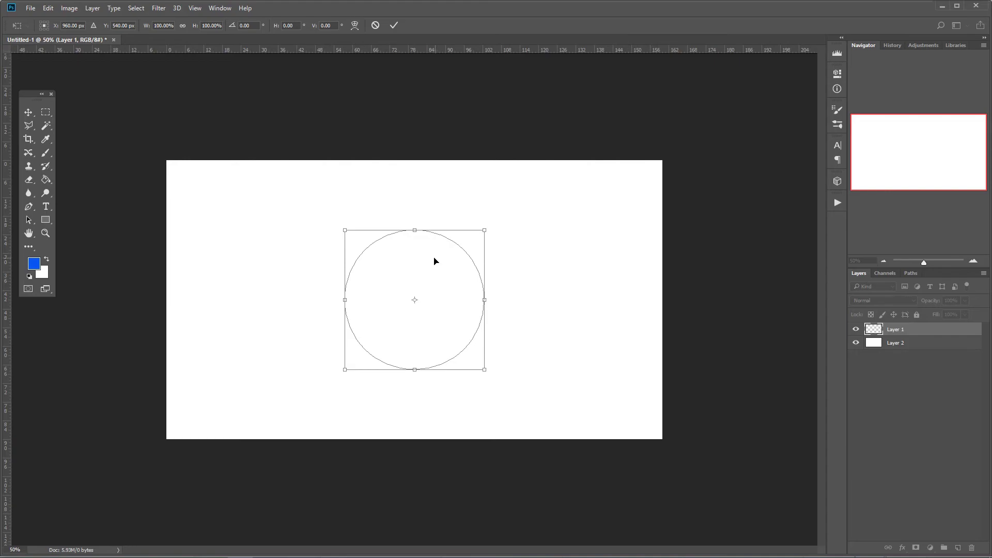
key(Return)
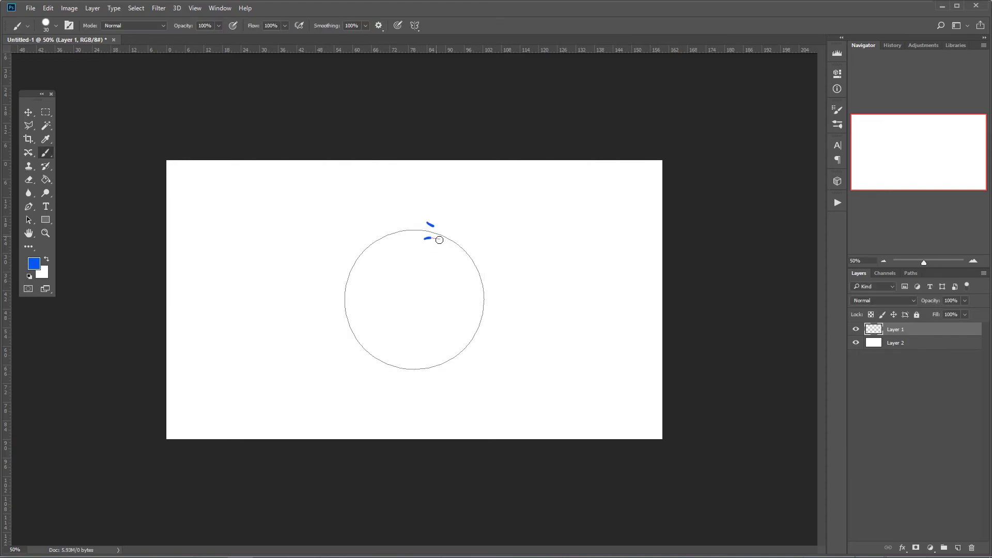
mouse_move(439, 240)
mouse_down()
mouse_move(476, 304)
mouse_move(455, 375)
mouse_move(434, 396)
mouse_move(416, 374)
mouse_move(373, 373)
mouse_move(323, 288)
mouse_move(272, 255)
mouse_move(306, 224)
mouse_move(381, 226)
mouse_move(416, 199)
mouse_move(462, 204)
mouse_up()
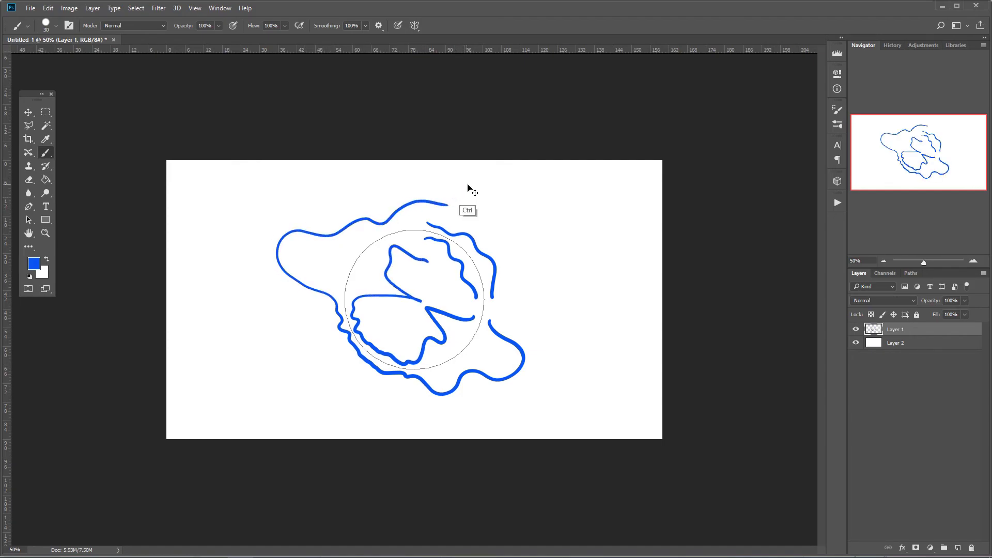
key(ctrl+alt+z)
key(ctrl+alt+z)
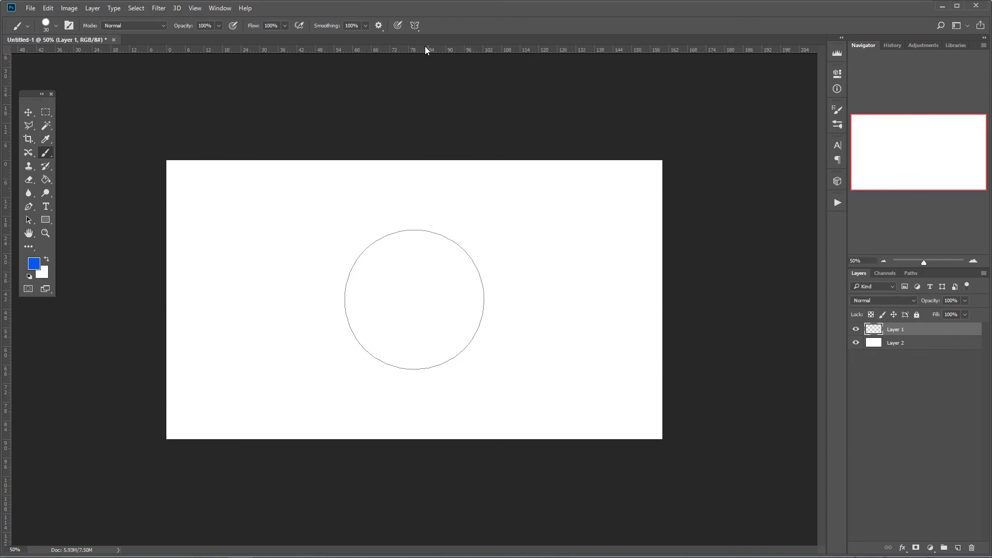
- Create a New Spiral symmetry guide and commit its placement on the canvas
click(418, 24)
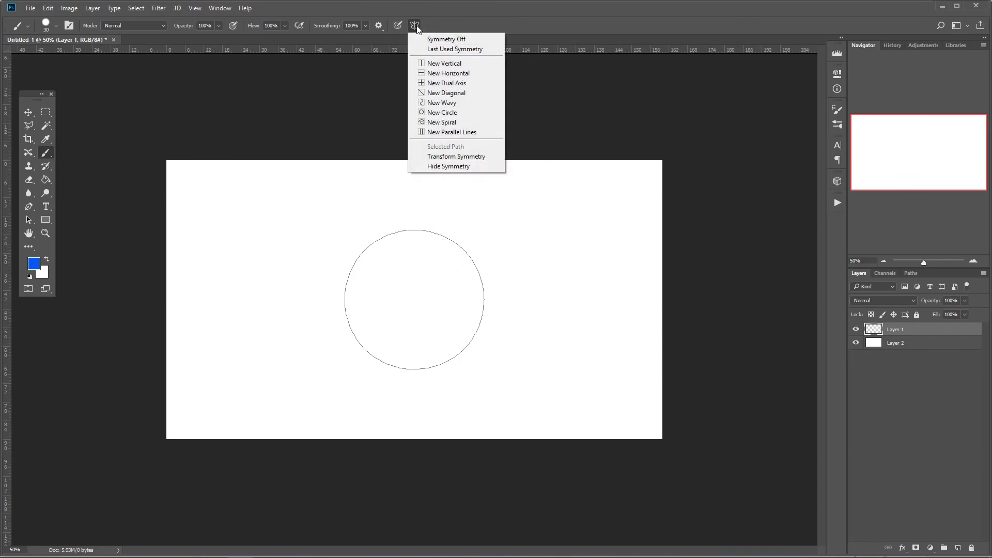
click(425, 124)
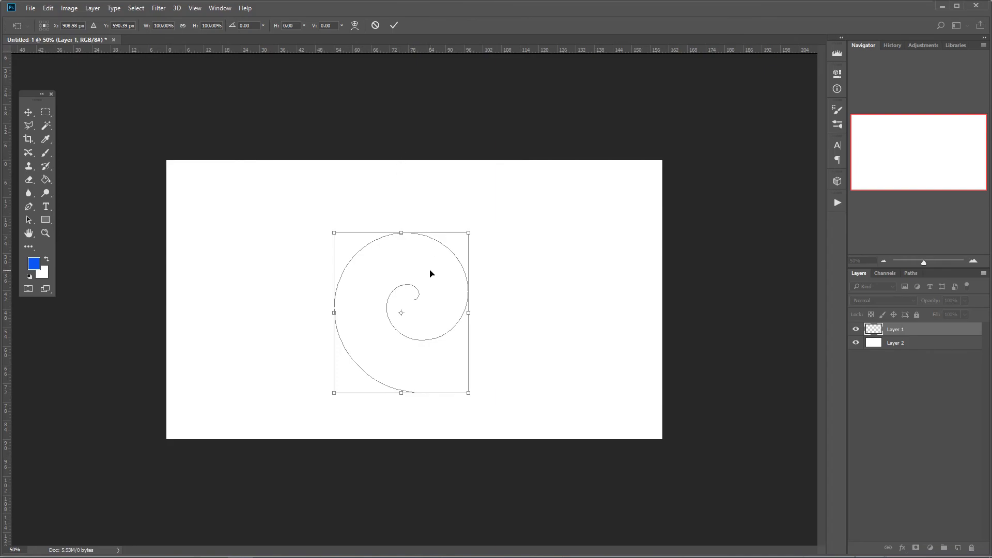
key(Return)
click(427, 293)
- Paint a trial blue stroke repeated along the spiral, then undo it
key(ctrl+z)
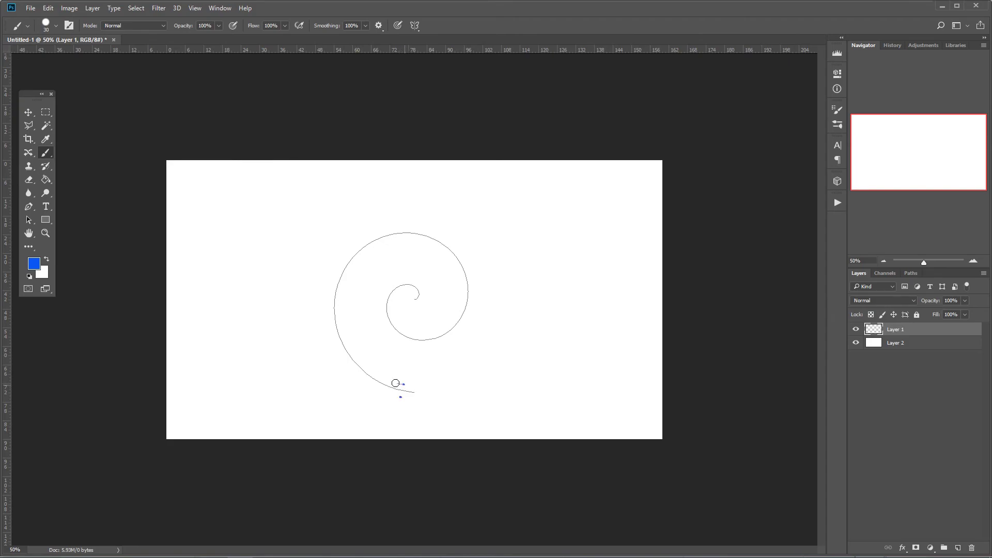
mouse_move(394, 383)
mouse_down()
mouse_move(354, 334)
mouse_move(349, 292)
mouse_move(380, 257)
mouse_move(410, 278)
mouse_move(423, 254)
mouse_move(452, 261)
mouse_move(452, 313)
mouse_move(421, 338)
mouse_move(404, 325)
mouse_up()
key(ctrl+z)
- Create a New Parallel Lines symmetry guide with two vertical axes and confirm it
click(415, 26)
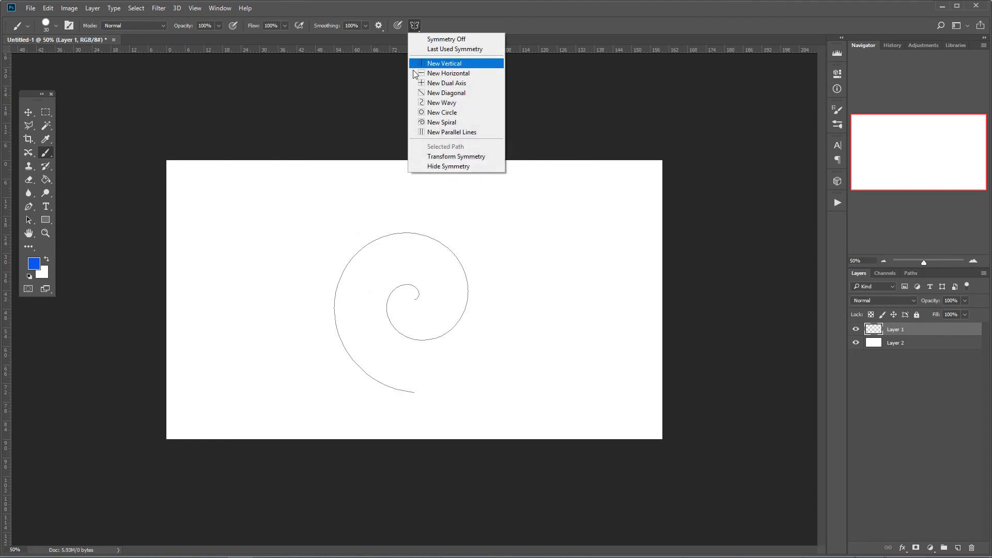
click(440, 135)
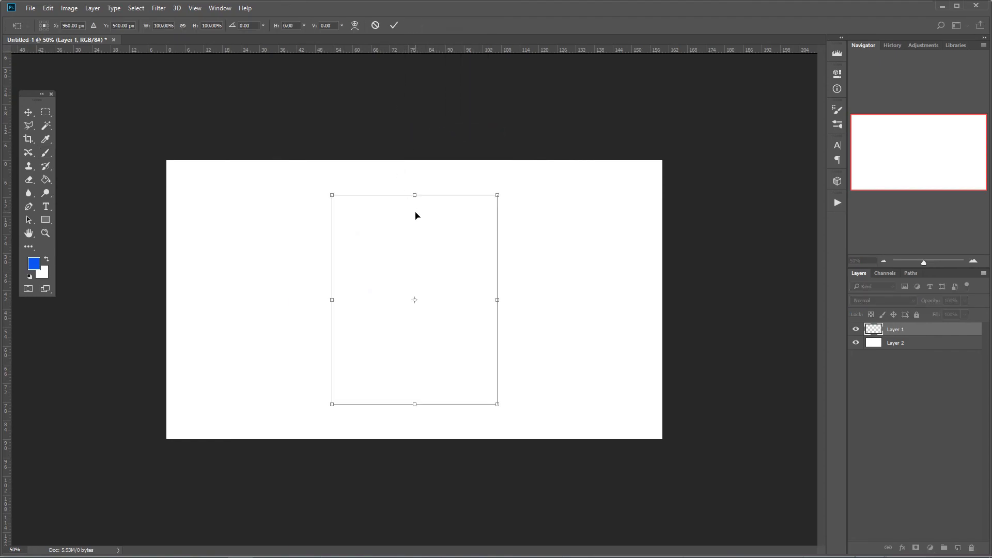
key(Return)
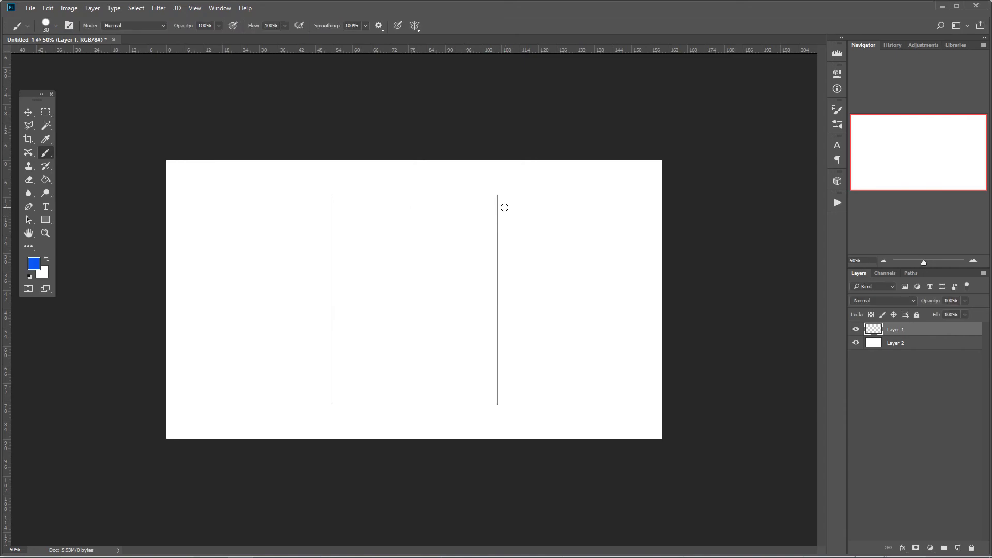
- Paint wavy strokes and large arcs mirrored across the two parallel axes
mouse_move(503, 208)
mouse_down()
mouse_move(514, 279)
mouse_move(537, 303)
mouse_move(587, 321)
mouse_move(511, 343)
mouse_move(517, 387)
mouse_up()
mouse_move(324, 204)
mouse_down()
mouse_move(328, 290)
mouse_move(313, 388)
mouse_up()
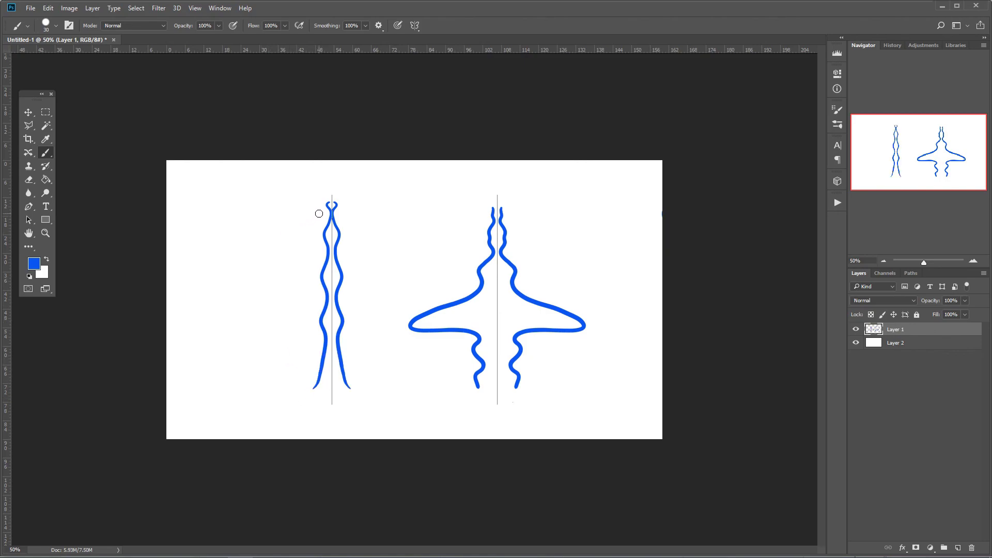
mouse_move(319, 212)
mouse_down()
mouse_move(275, 222)
mouse_move(228, 305)
mouse_move(274, 374)
mouse_move(238, 409)
mouse_up()
mouse_move(241, 219)
mouse_down()
mouse_move(204, 370)
mouse_move(164, 385)
mouse_up()
mouse_move(551, 204)
mouse_down()
mouse_move(624, 288)
mouse_move(571, 401)
mouse_move(573, 420)
mouse_up()
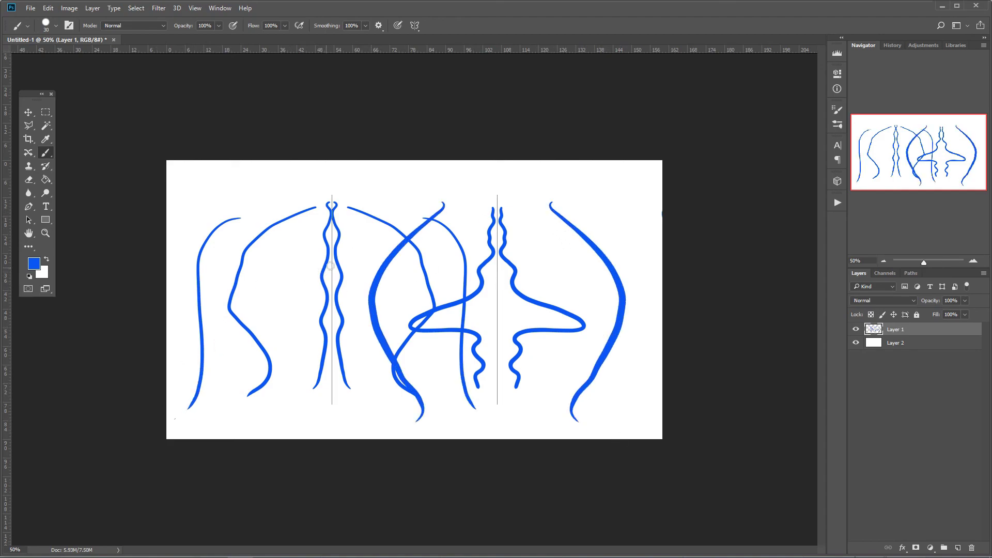
- Step back three times with Ctrl+Alt+Z to clear the mirrored strokes
key(ctrl+alt+z)
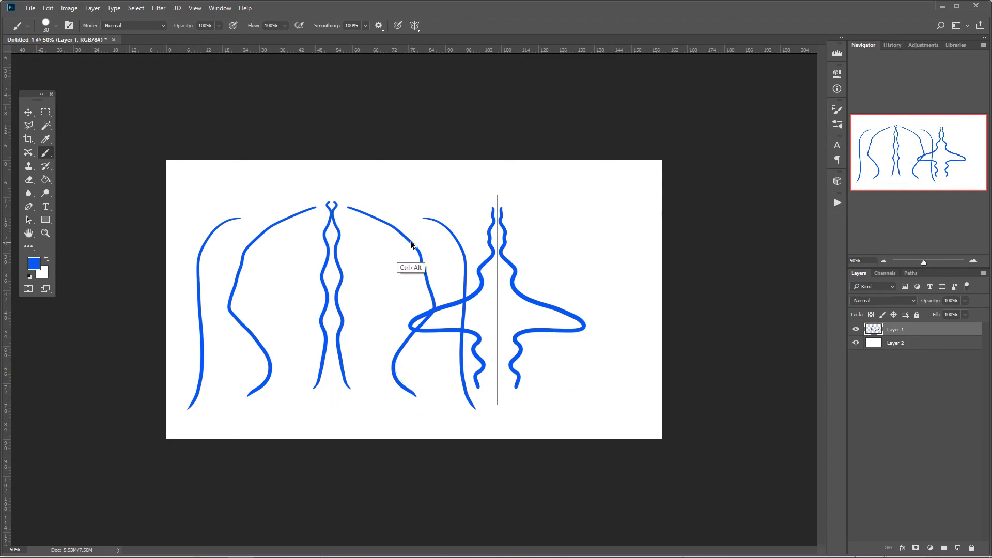
key(ctrl+alt+z)
key(ctrl+alt+z)
key(ctrl+alt+z)
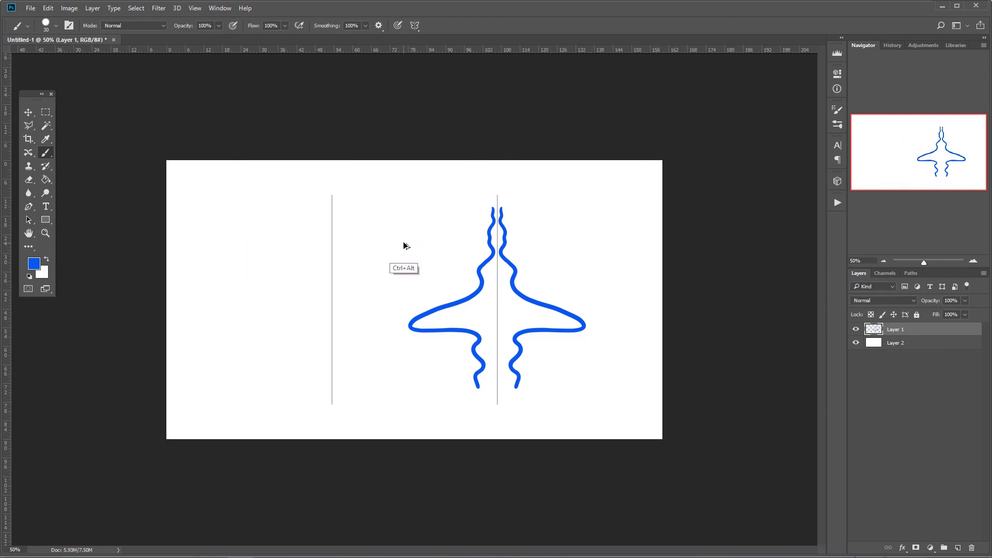
key(ctrl+alt+z)
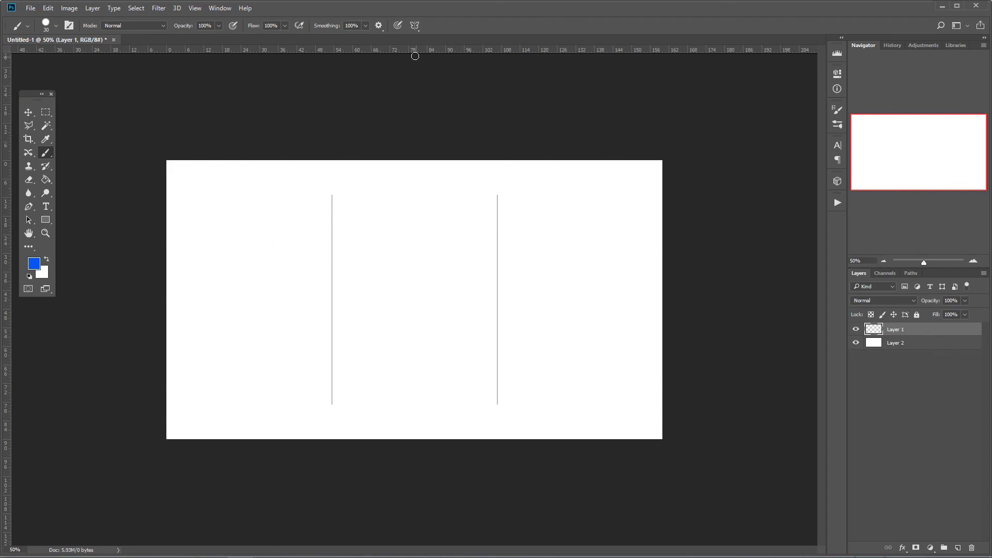